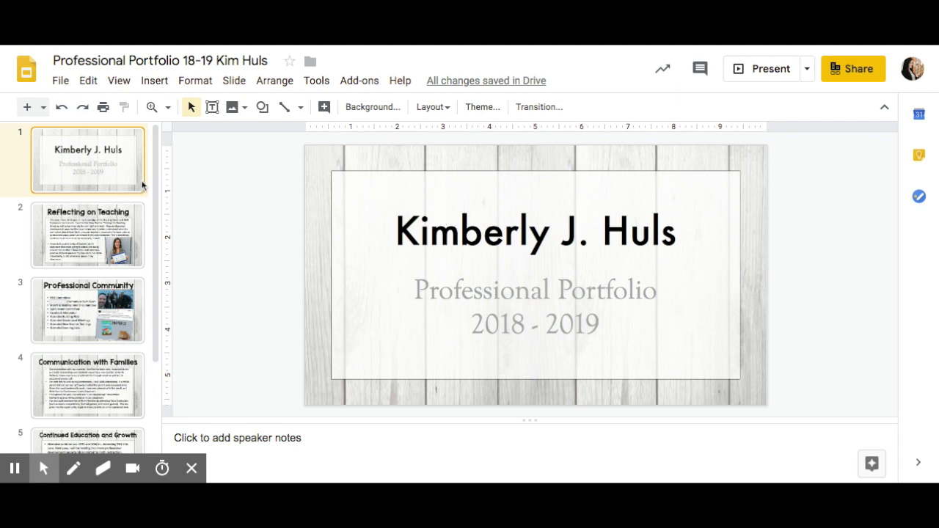
Step: Browse the Reflecting on Teaching, Professional Community, Communication with Families and Perceived Strengths slides, then return to the title slide
{"action": "key", "text": "Down"}
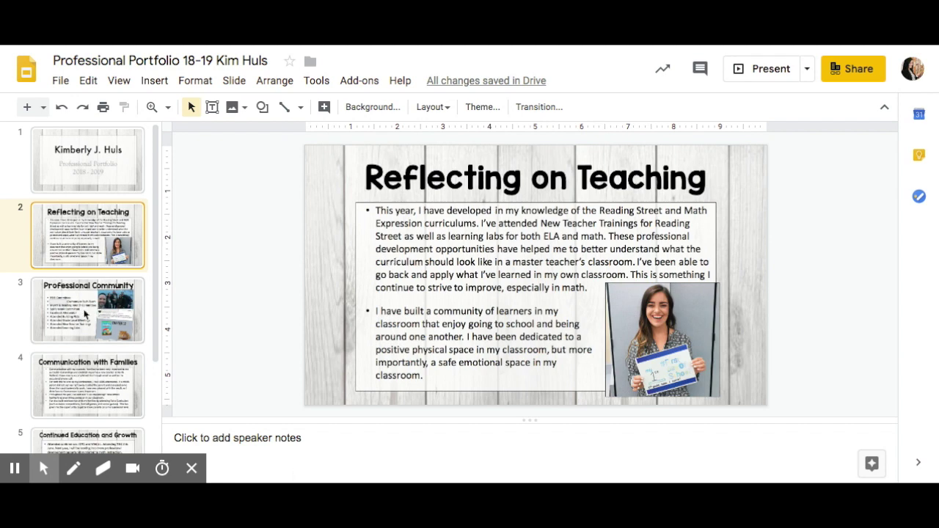
{"action": "left_click", "coordinate": [84, 315]}
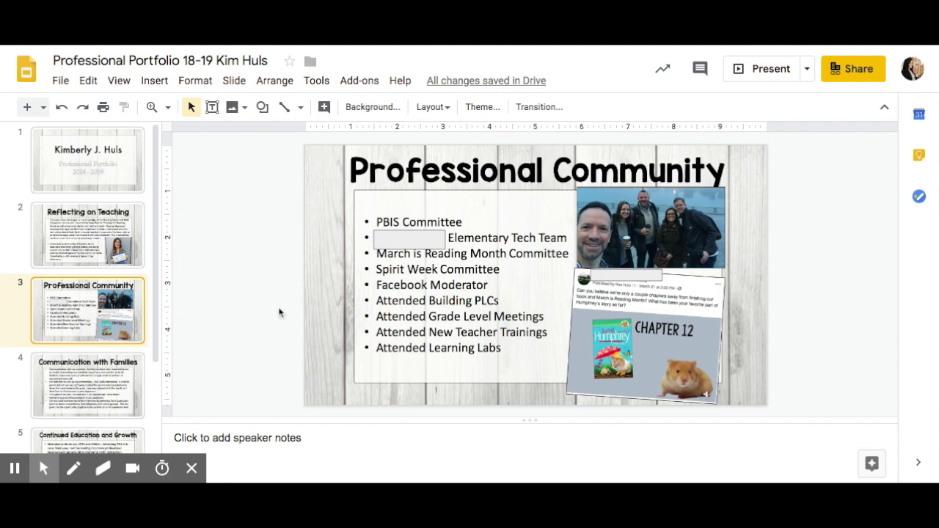
{"action": "key", "text": "Home"}
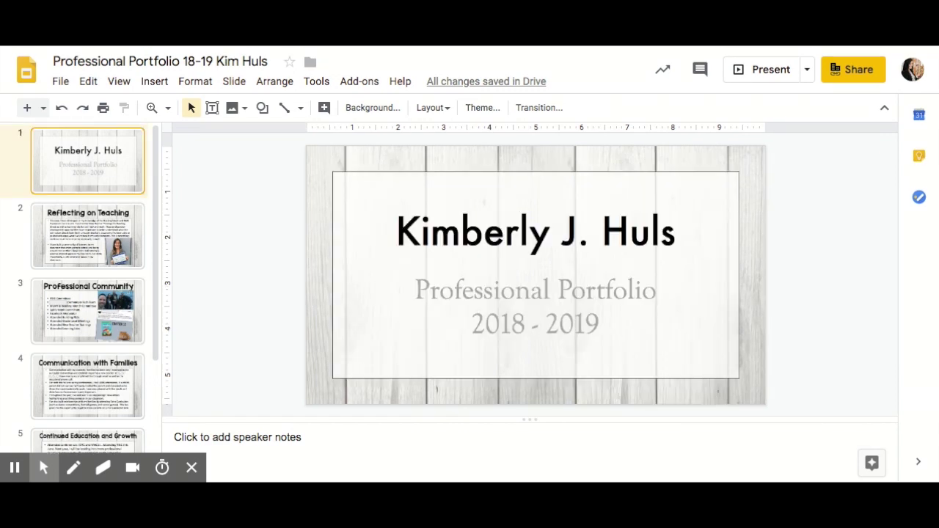
{"action": "key", "text": "Down"}
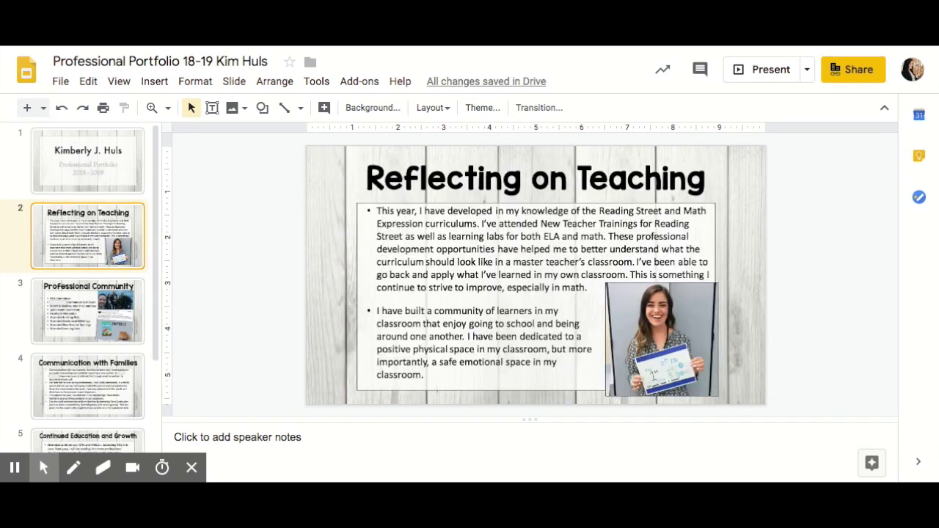
{"action": "key", "text": "Down"}
{"action": "key", "text": "Down"}
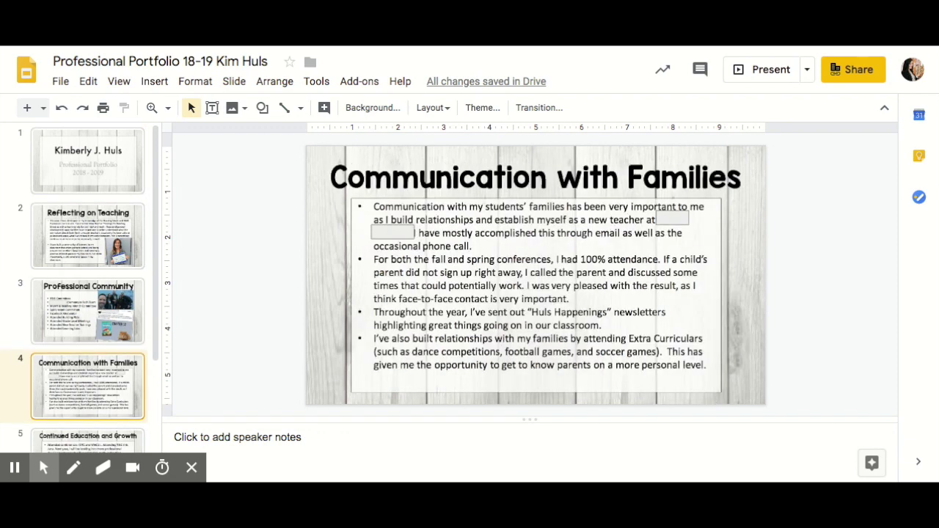
{"action": "key", "text": "Down"}
{"action": "key", "text": "Down"}
{"action": "key", "text": "Up"}
{"action": "key", "text": "Up"}
{"action": "key", "text": "Up"}
{"action": "key", "text": "Up"}
{"action": "key", "text": "Up"}
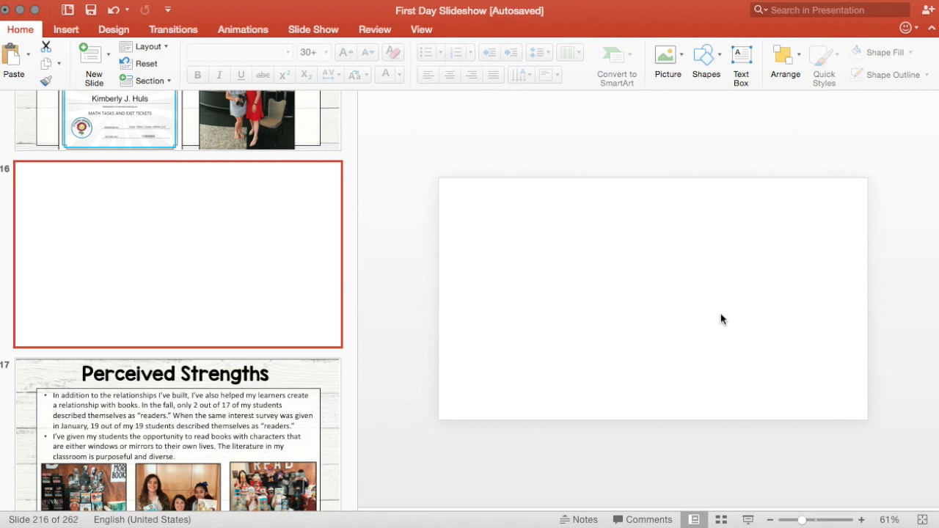
Step: Paste slide 15's wood background picture onto blank slide 16, then delete it again
{"action": "left_click", "coordinate": [333, 136]}
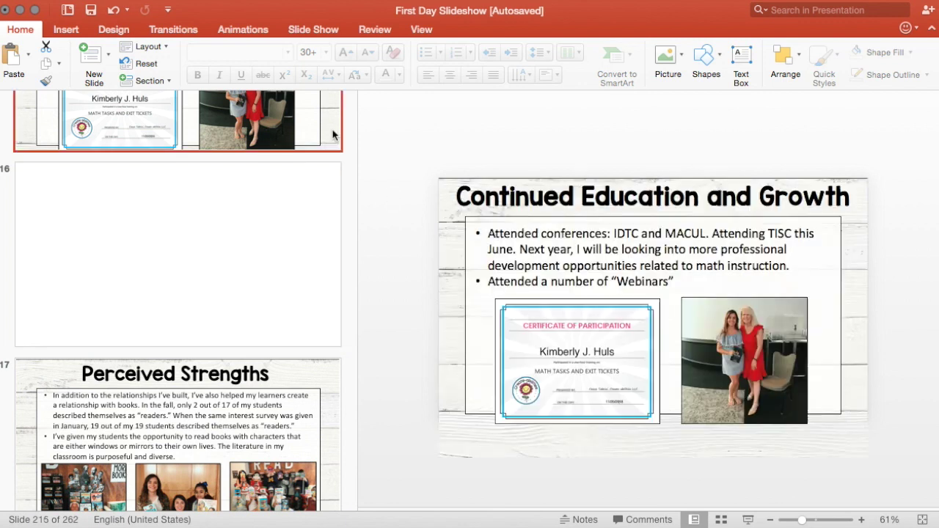
{"action": "left_click", "coordinate": [461, 270]}
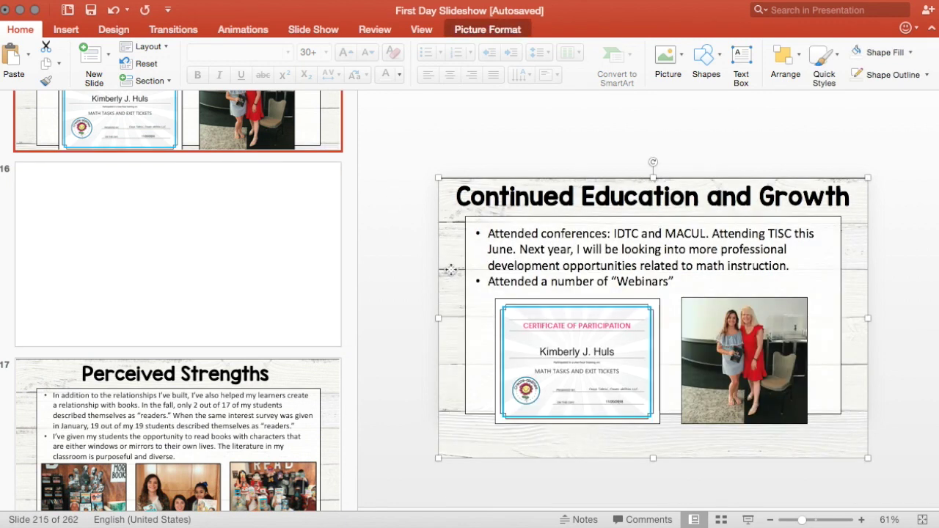
{"action": "left_click", "coordinate": [190, 234]}
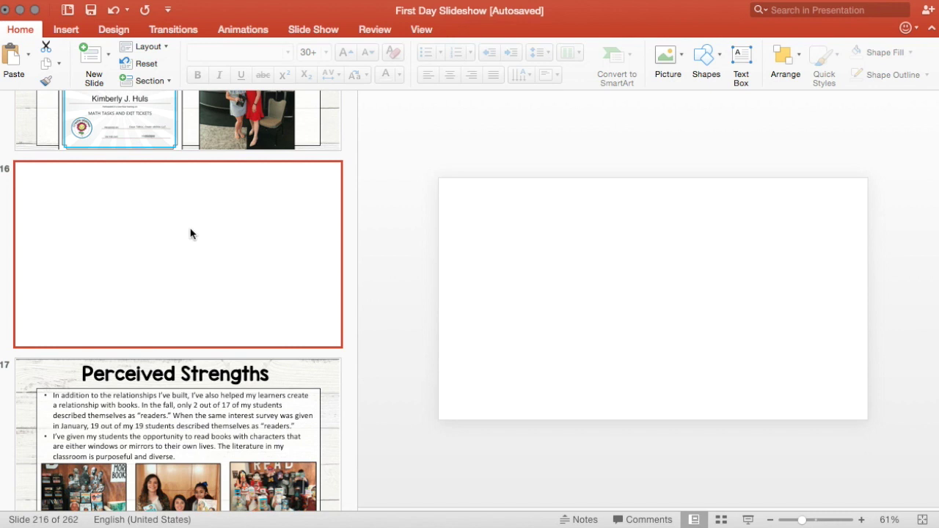
{"action": "key", "text": "super+v"}
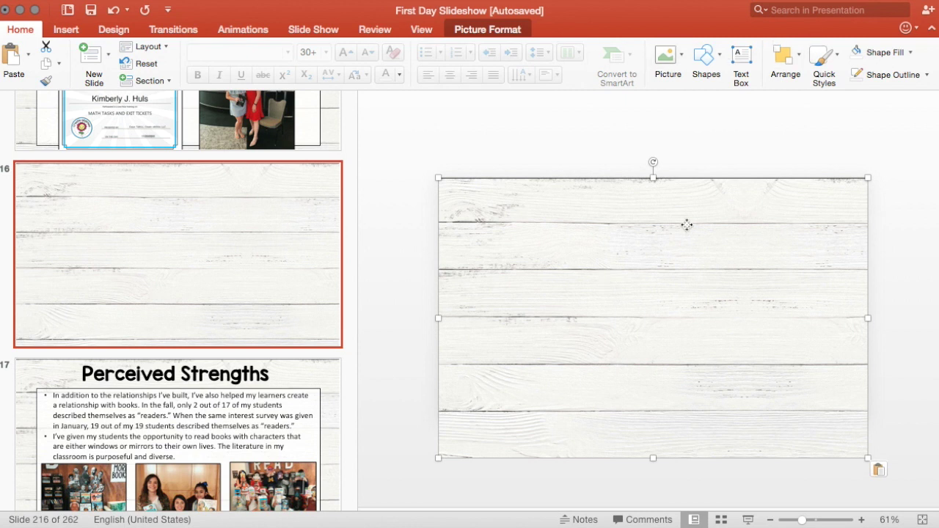
{"action": "key", "text": "Delete"}
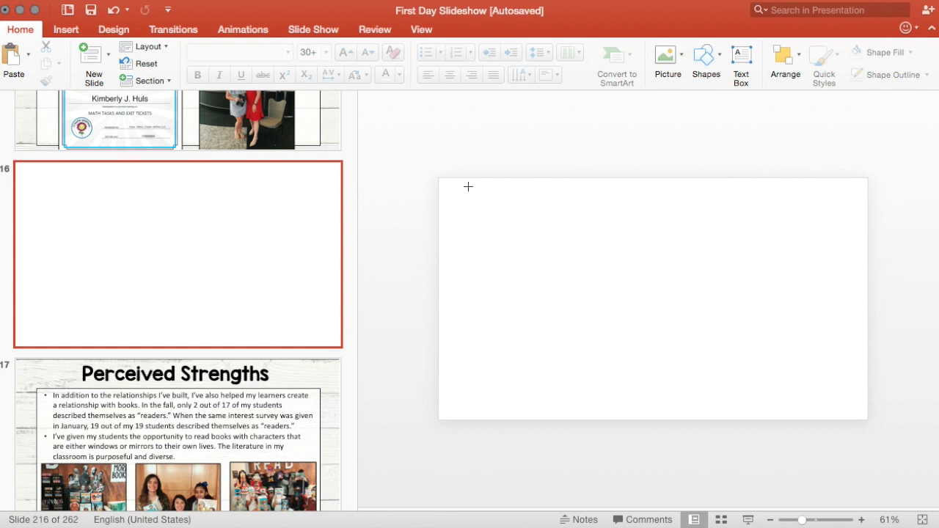
Step: Draw a rectangle covering the whole slide and try brown, pink and blue fills
{"action": "mouse_move", "coordinate": [439, 179]}
{"action": "left_mouse_down"}
{"action": "mouse_move", "coordinate": [805, 372]}
{"action": "mouse_move", "coordinate": [869, 419]}
{"action": "left_mouse_up"}
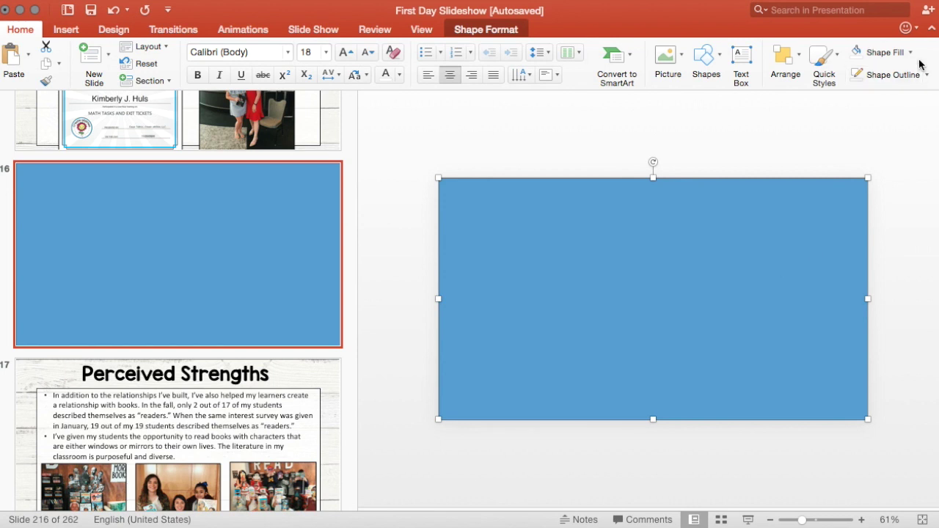
{"action": "left_click", "coordinate": [910, 65]}
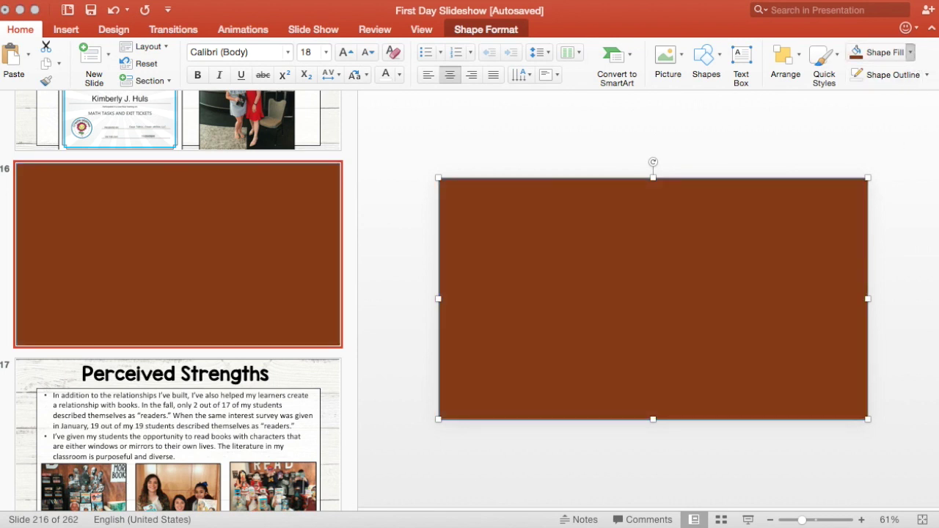
{"action": "left_click", "coordinate": [839, 258]}
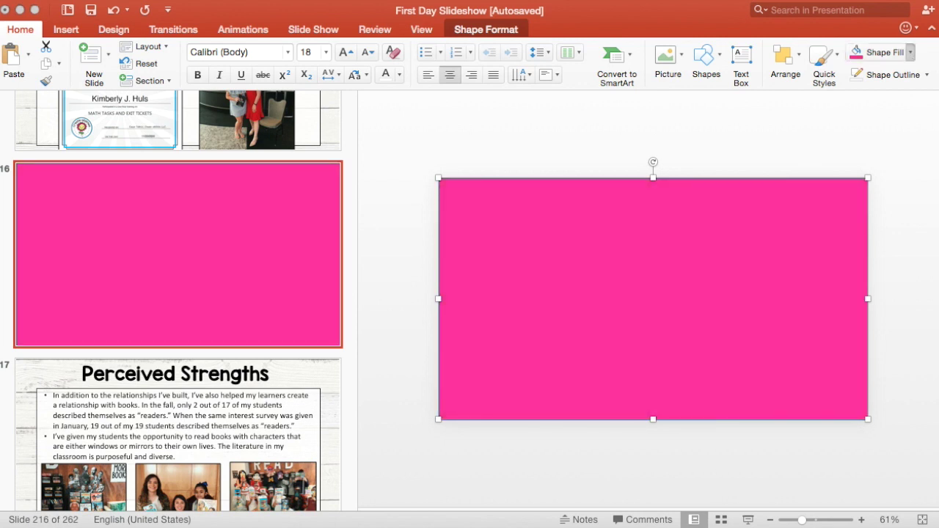
{"action": "left_click", "coordinate": [910, 227]}
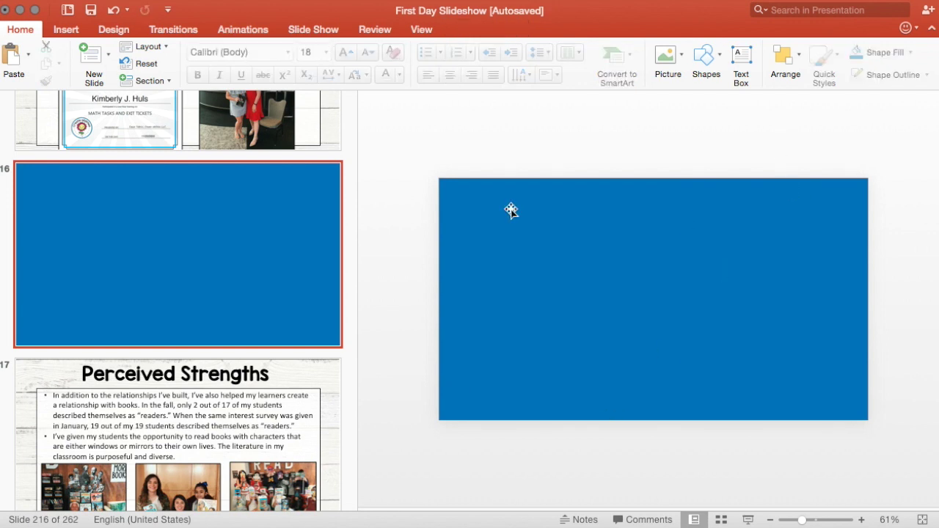
{"action": "left_click", "coordinate": [560, 241]}
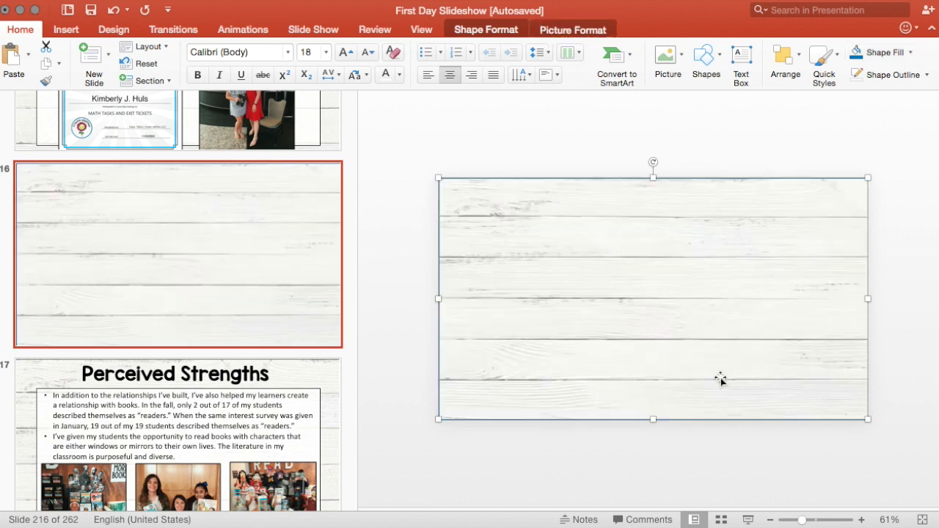
Step: Remove the wood-filled rectangle's outline and check the result
{"action": "left_click", "coordinate": [917, 76]}
{"action": "left_click", "coordinate": [851, 143]}
{"action": "left_click", "coordinate": [616, 204]}
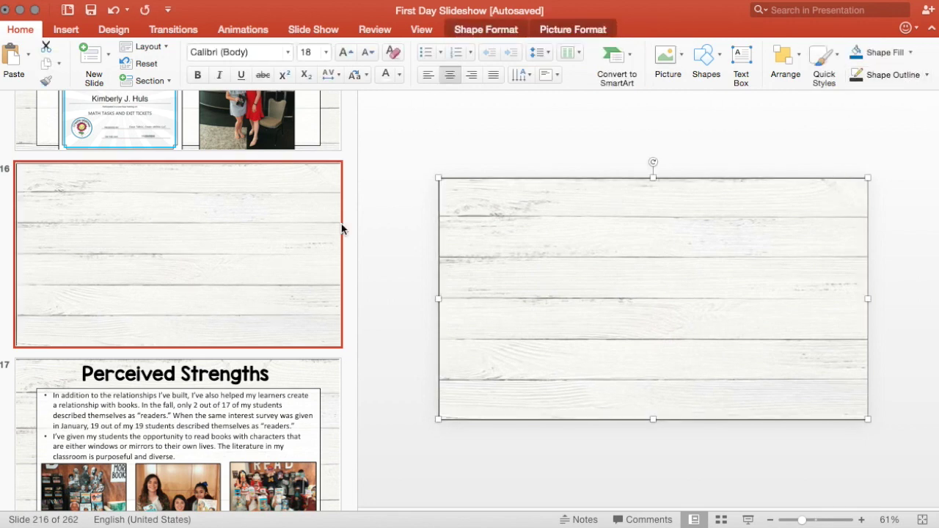
{"action": "scroll", "coordinate": [342, 227], "scroll_direction": "up", "scroll_amount": 2}
{"action": "scroll", "coordinate": [308, 153], "scroll_direction": "down", "scroll_amount": 1}
{"action": "scroll", "coordinate": [308, 153], "scroll_direction": "up", "scroll_amount": 1}
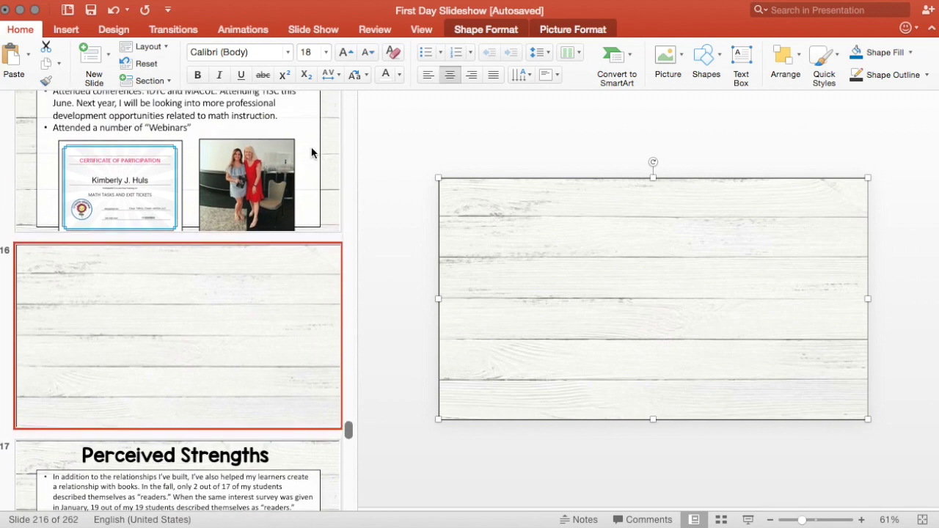
Step: Delete the leftover shape from slide 16 and start a new empty text box above the slide
{"action": "left_click", "coordinate": [504, 121]}
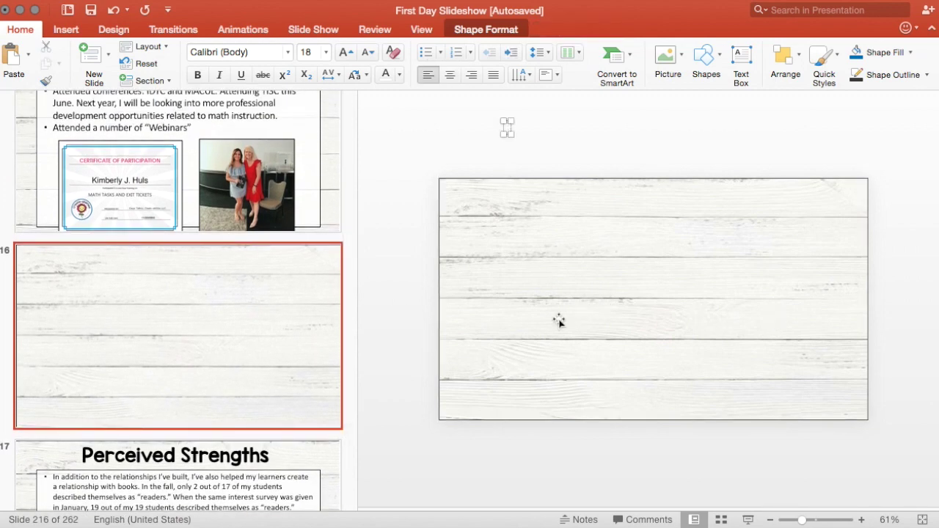
{"action": "key", "text": "Page_Up"}
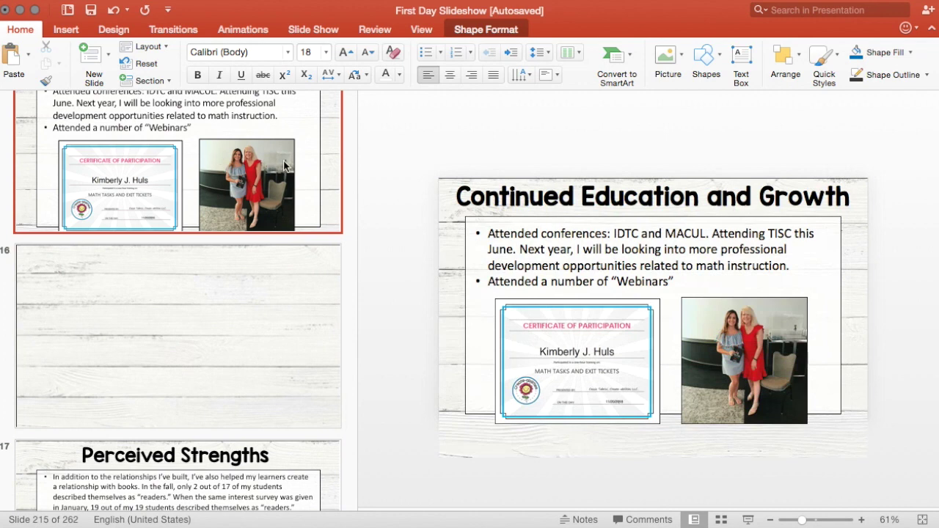
{"action": "left_click", "coordinate": [465, 223]}
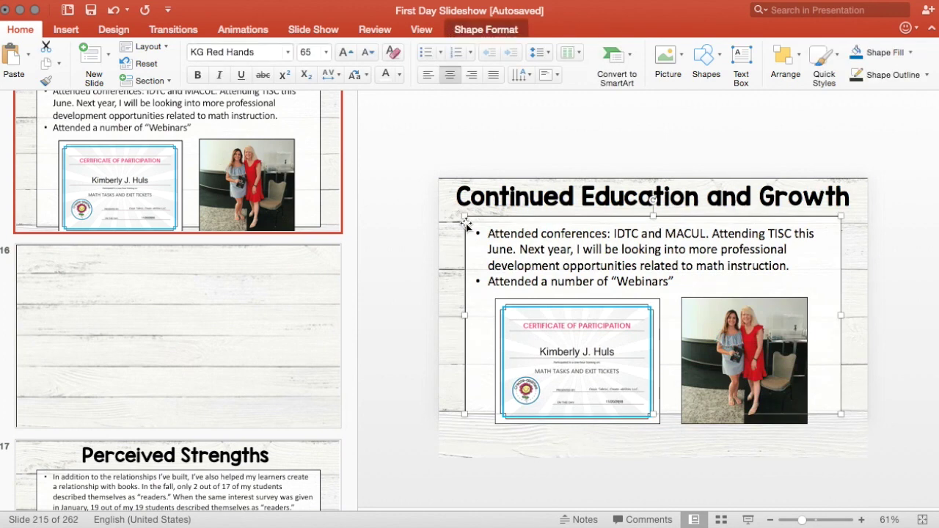
{"action": "left_click", "coordinate": [211, 316]}
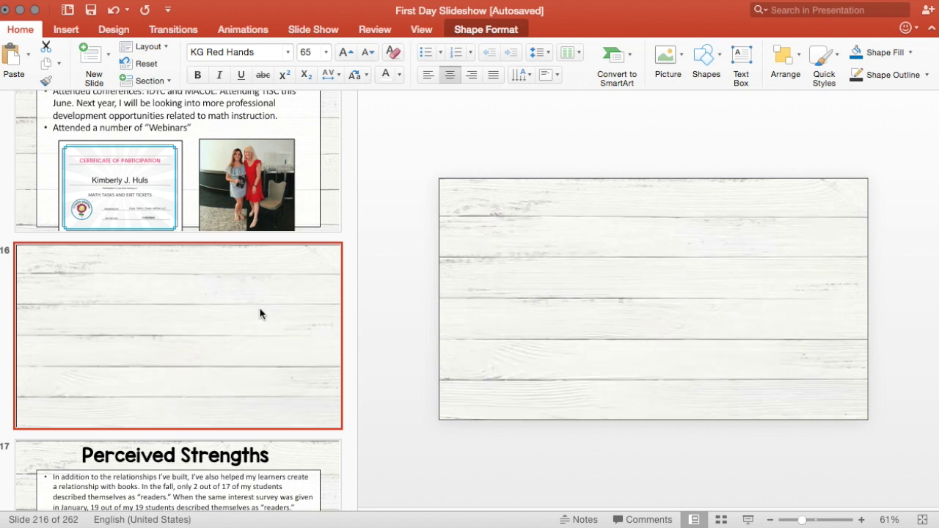
{"action": "key", "text": "Delete"}
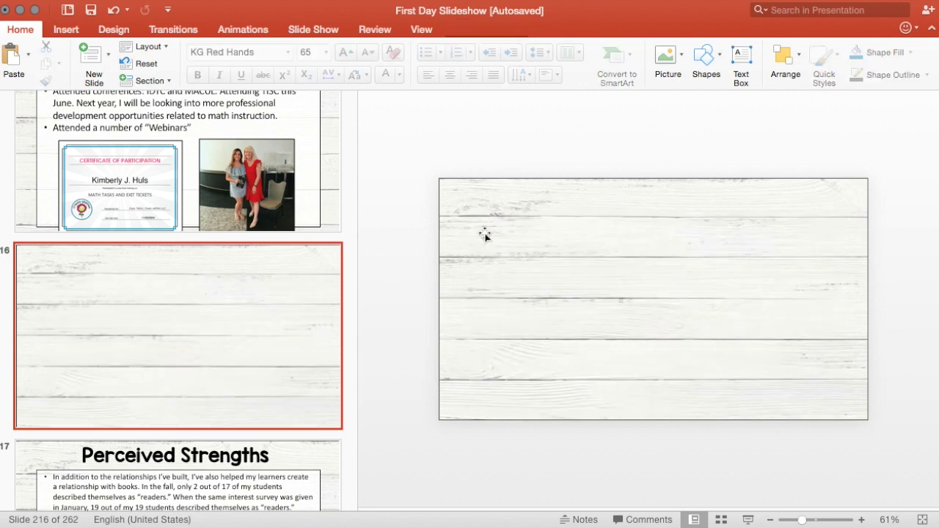
{"action": "left_click", "coordinate": [517, 144]}
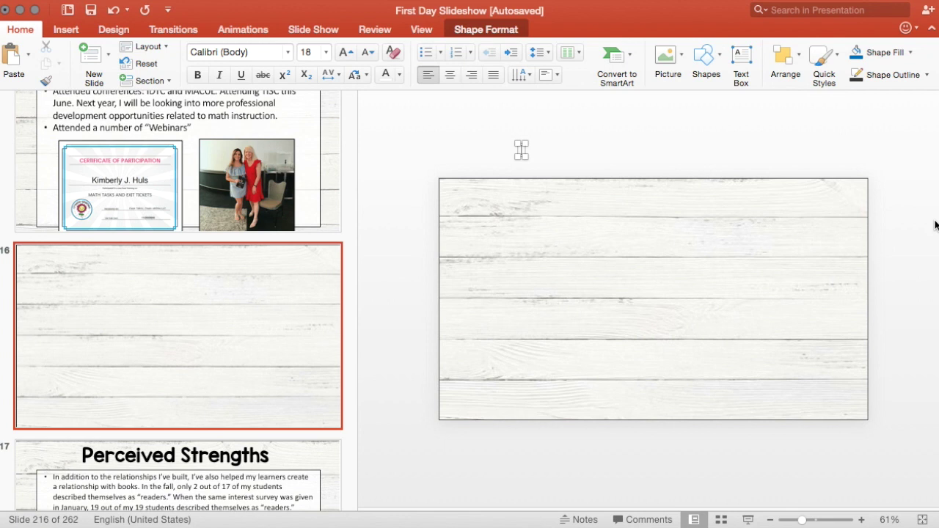
Step: Add 'Your Name Here' to the slide in KG Red Hands at size 100
{"action": "type", "text": "Your Name Here"}
{"action": "left_click_drag", "start_coordinate": [563, 141], "coordinate": [654, 241]}
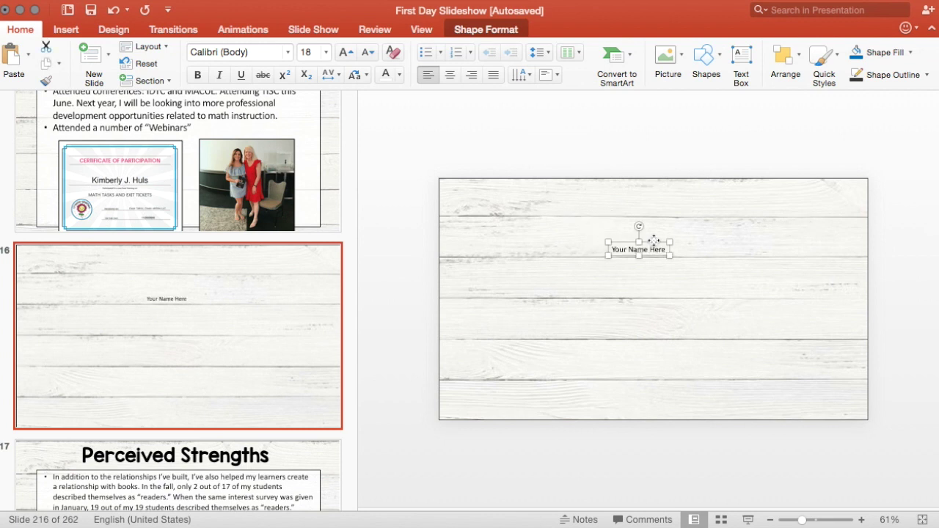
{"action": "left_click", "coordinate": [266, 51]}
{"action": "type", "text": "KG Re"}
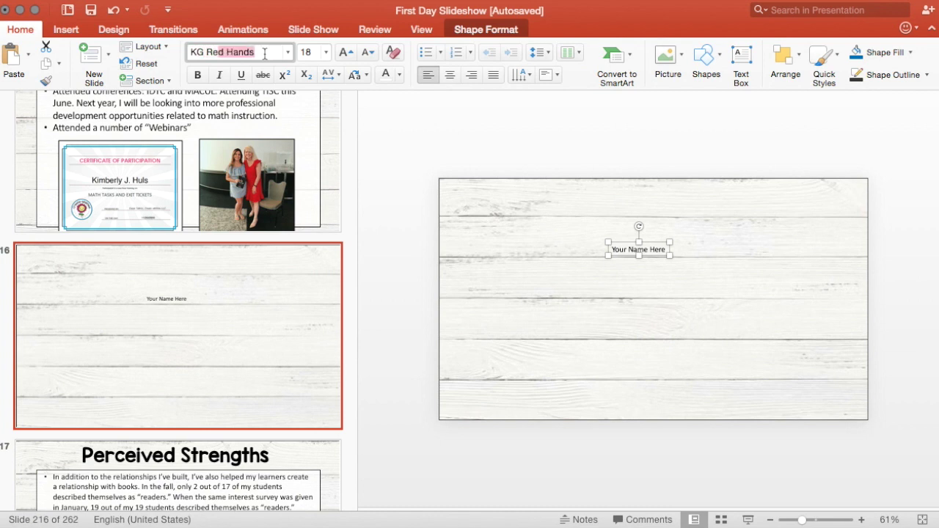
{"action": "type", "text": "d Hand"}
{"action": "key", "text": "Return"}
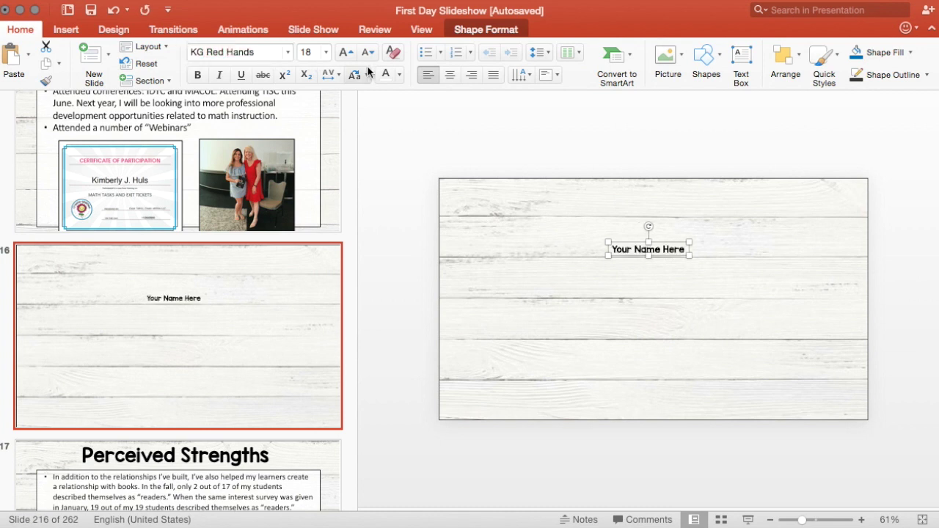
{"action": "left_click", "coordinate": [308, 52]}
{"action": "type", "text": "100"}
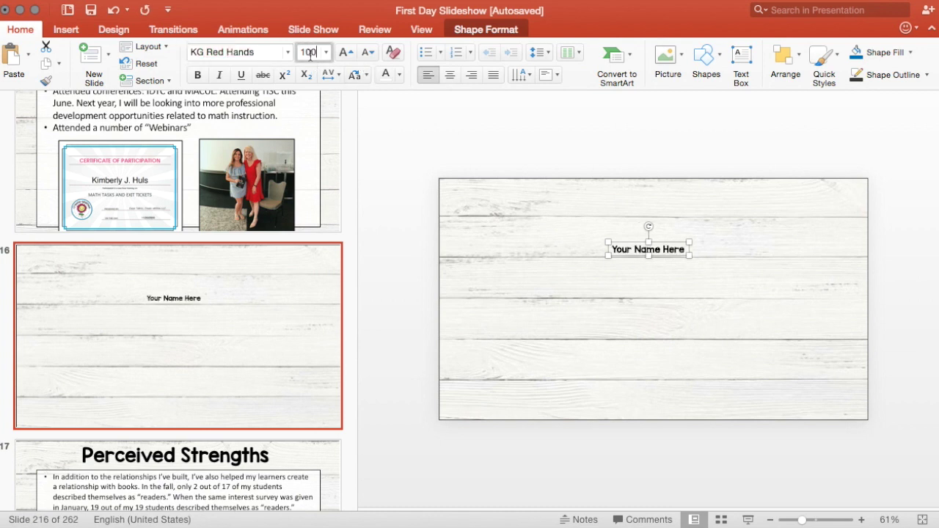
{"action": "key", "text": "Return"}
{"action": "left_click_drag", "start_coordinate": [683, 237], "coordinate": [538, 204]}
Step: Add an 'Electronic Portfolio' subtitle in KG Primary Penmanship, size 90, below the name
{"action": "left_click", "coordinate": [512, 132]}
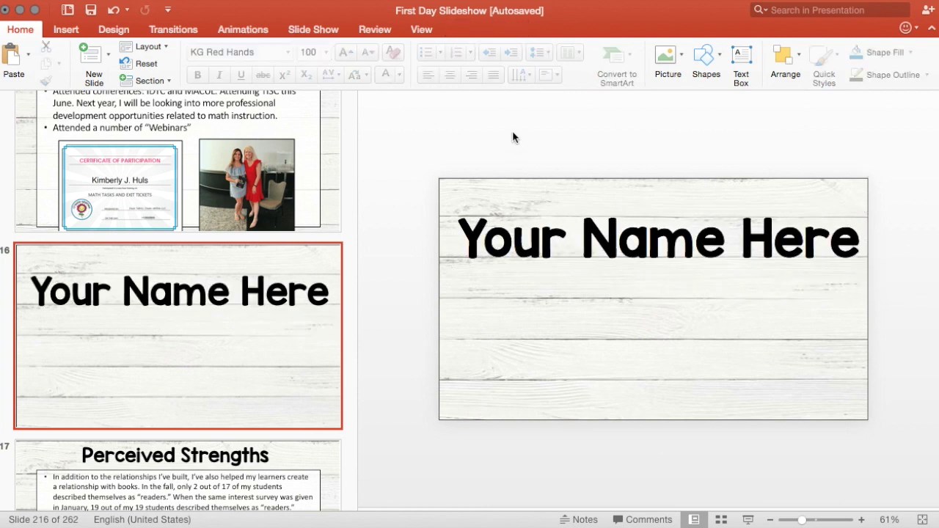
{"action": "type", "text": "Pr"}
{"action": "key", "text": "BackSpace"}
{"action": "key", "text": "BackSpace"}
{"action": "type", "text": "Ele"}
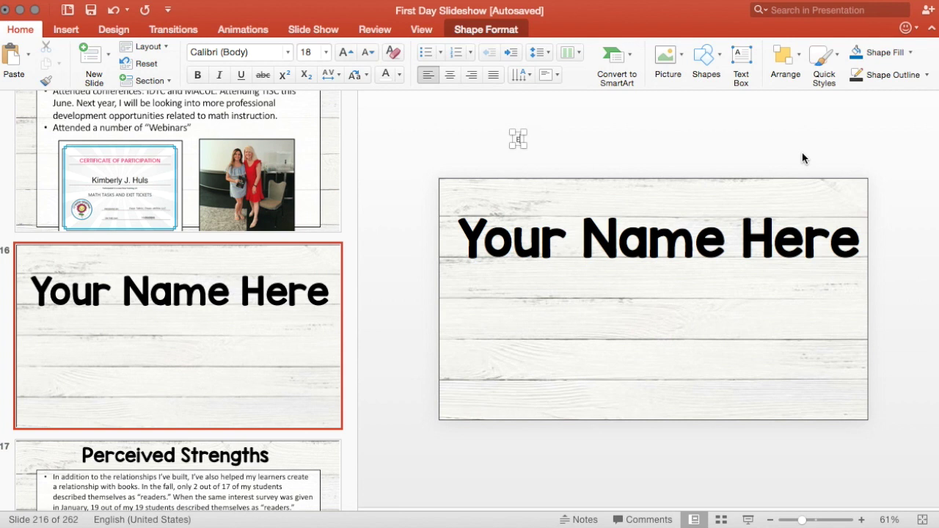
{"action": "type", "text": "ctrnnic"}
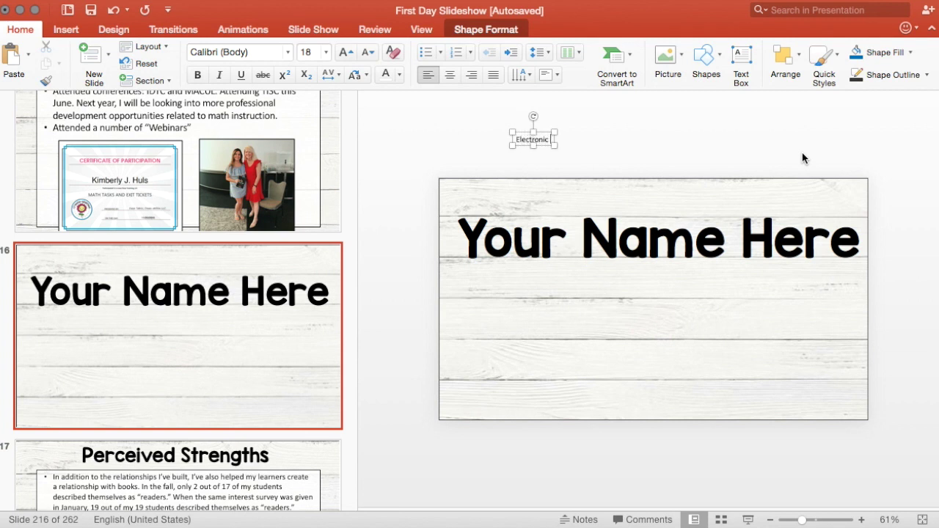
{"action": "type", "text": " Portfolio"}
{"action": "left_click", "coordinate": [280, 55]}
{"action": "left_click", "coordinate": [285, 58]}
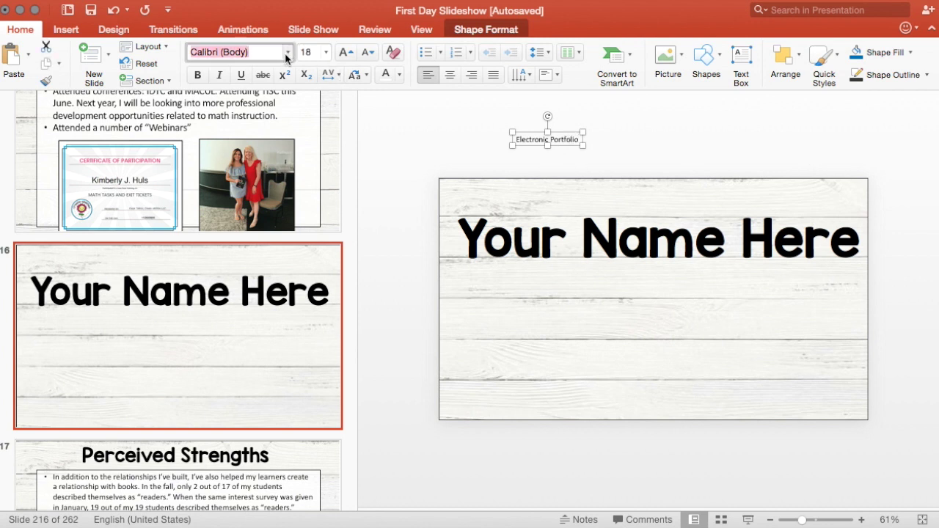
{"action": "type", "text": "KG Primary Penmanship"}
{"action": "key", "text": "Return"}
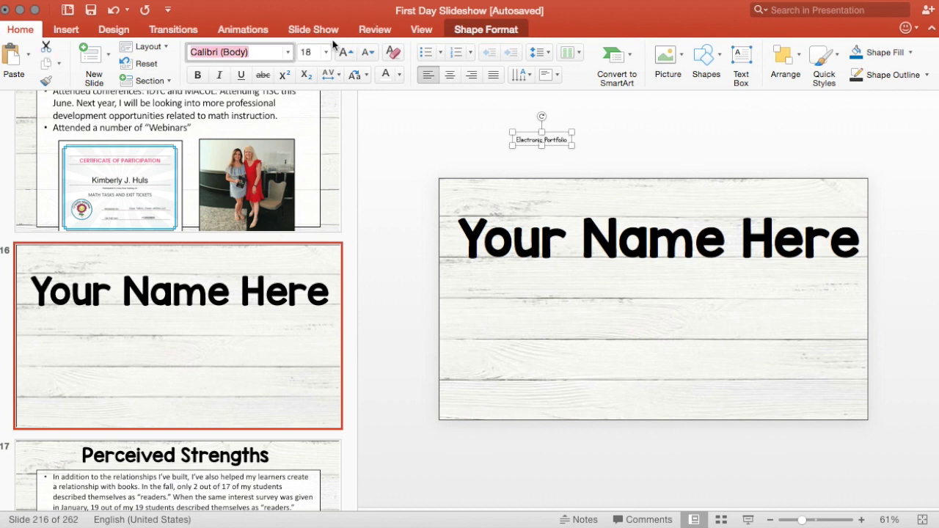
{"action": "left_click", "coordinate": [312, 49]}
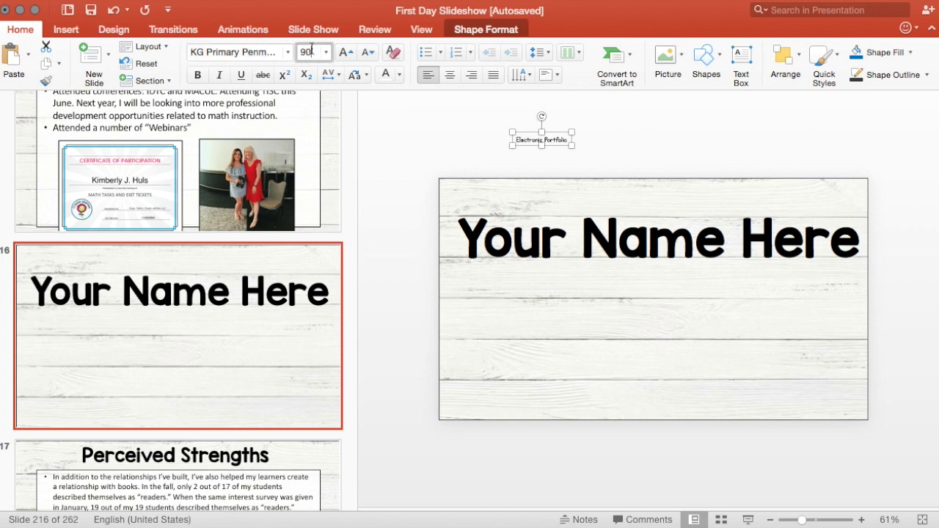
{"action": "type", "text": "90"}
{"action": "key", "text": "Return"}
{"action": "left_click_drag", "start_coordinate": [705, 130], "coordinate": [712, 253]}
{"action": "left_click", "coordinate": [677, 154]}
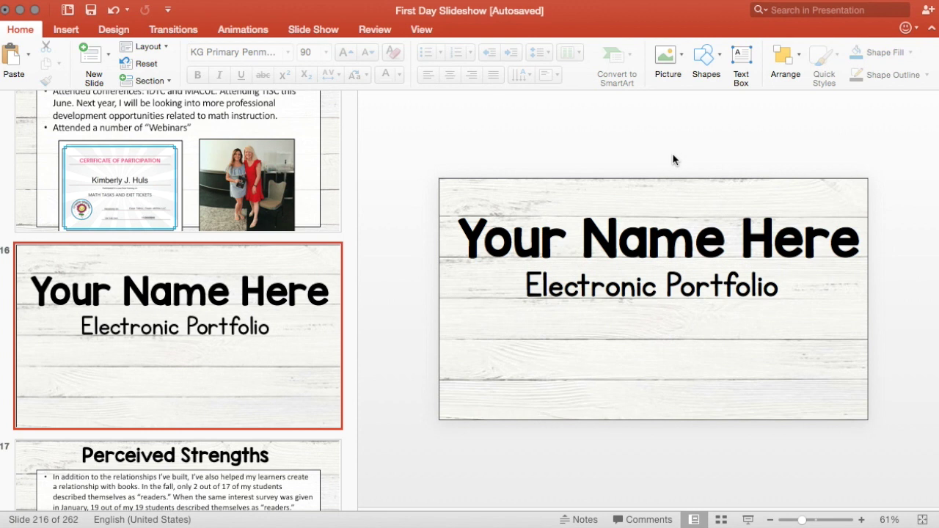
Step: Duplicate the Your Name Here slide 16 into slide 17, removing an accidental extra copy
{"action": "left_click", "coordinate": [154, 285]}
{"action": "key", "text": "super+d"}
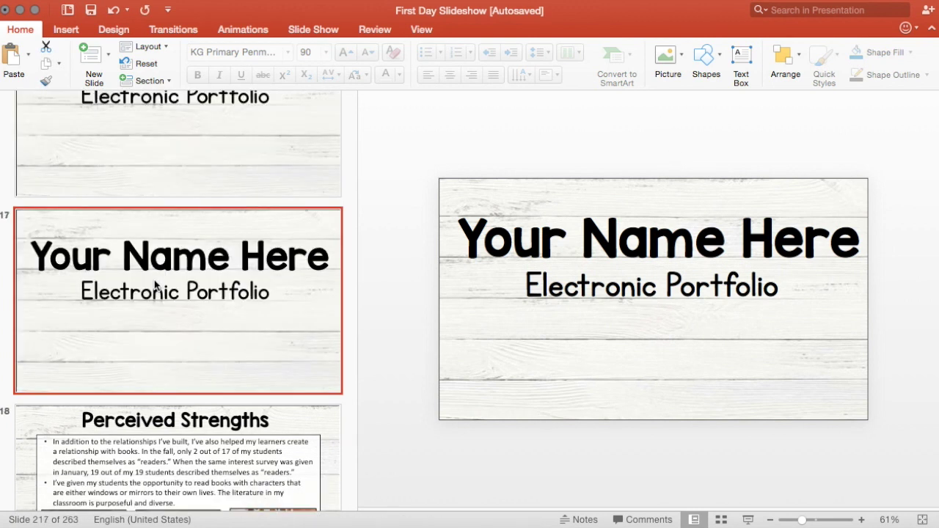
{"action": "key", "text": "Delete"}
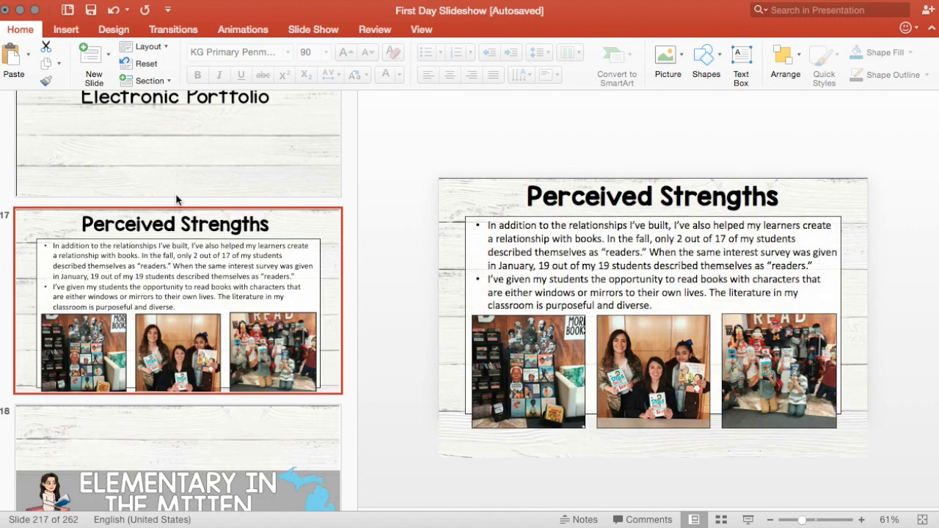
{"action": "scroll", "coordinate": [176, 199], "scroll_direction": "up", "scroll_amount": 5}
{"action": "left_click", "coordinate": [149, 268]}
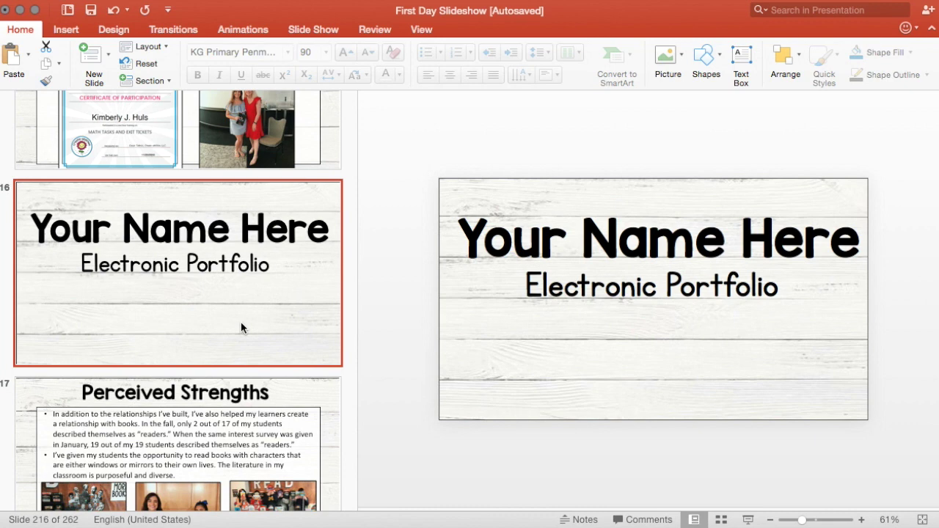
{"action": "key", "text": "super+d"}
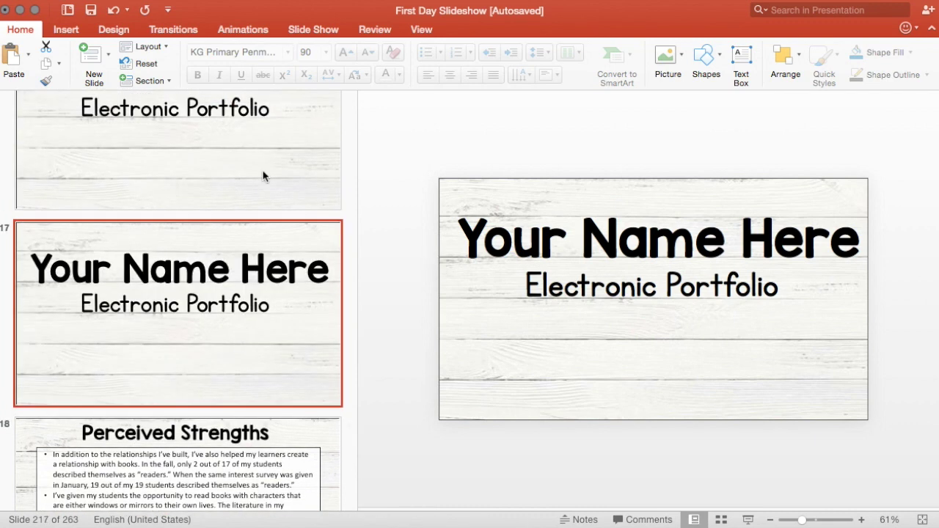
{"action": "scroll", "coordinate": [264, 176], "scroll_direction": "up", "scroll_amount": 3}
{"action": "left_click", "coordinate": [244, 217]}
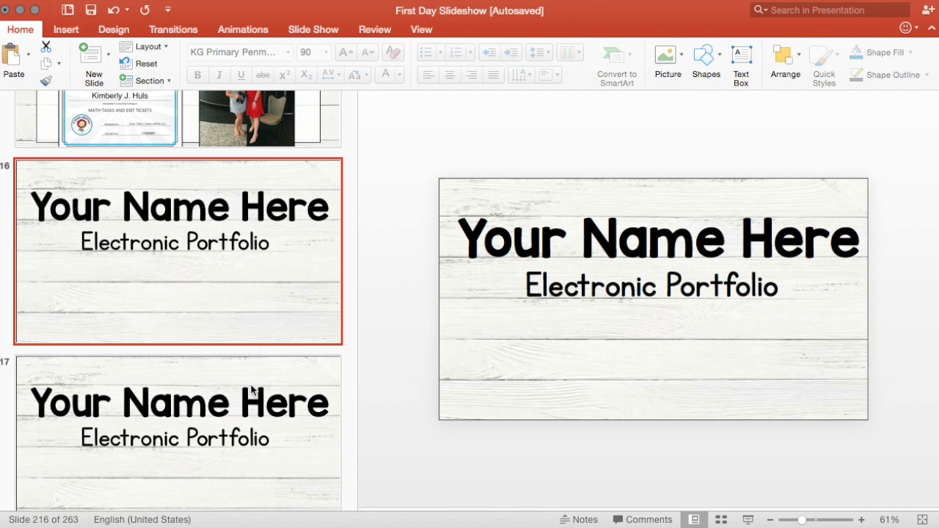
{"action": "left_click", "coordinate": [205, 470]}
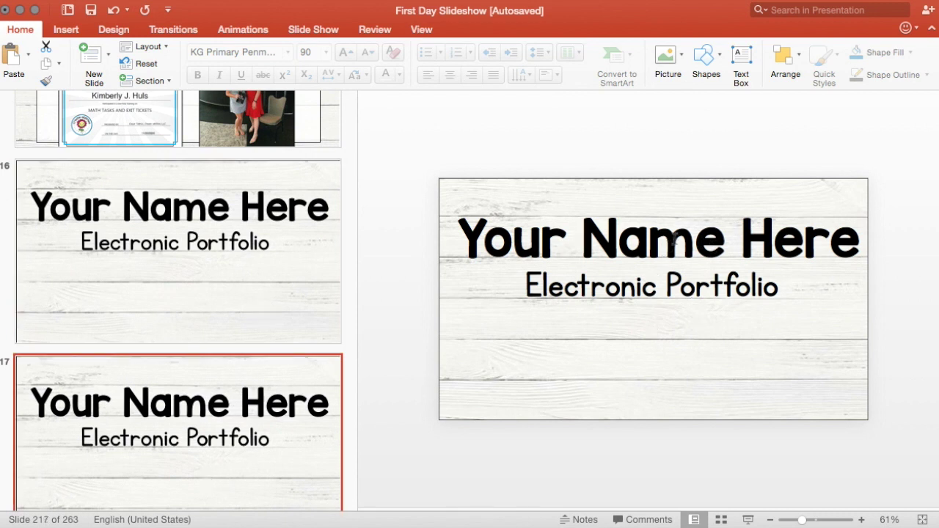
Step: Replace the copied slide's title text with 'Student Teaching Placement'
{"action": "double_click", "coordinate": [673, 240]}
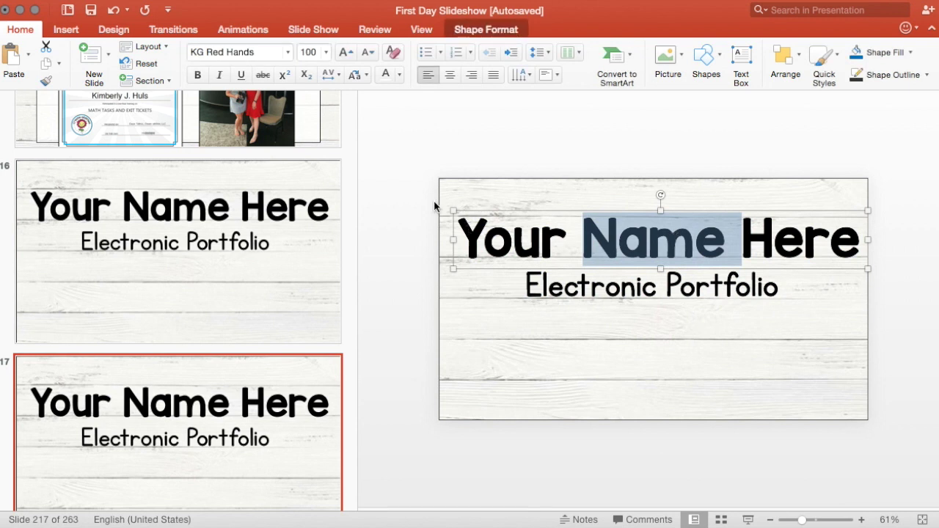
{"action": "triple_click", "coordinate": [525, 229]}
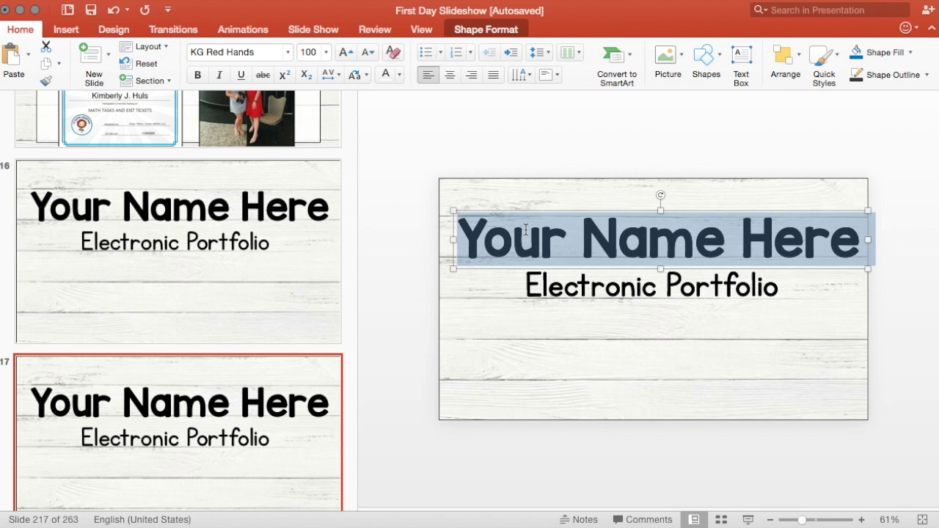
{"action": "type", "text": "P"}
{"action": "key", "text": "BackSpace"}
{"action": "type", "text": "S"}
{"action": "key", "text": "BackSpace"}
{"action": "type", "text": "D"}
{"action": "key", "text": "BackSpace"}
{"action": "type", "text": "Student Teachi"}
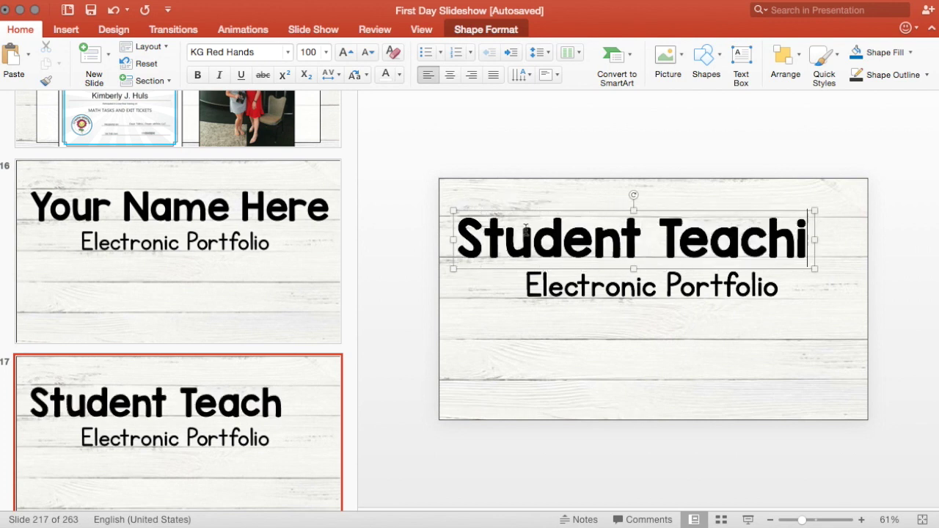
{"action": "type", "text": "ng Placement"}
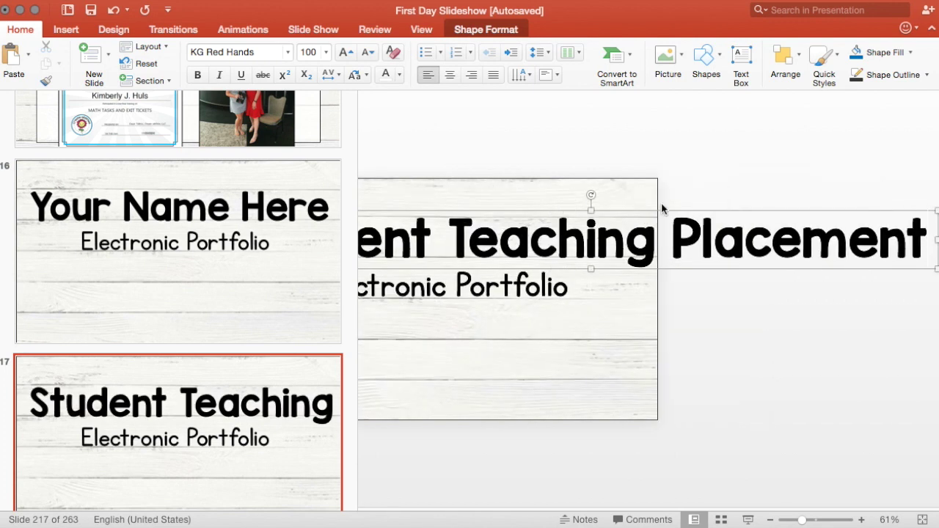
Step: Reduce the title to size 70, then 60, reposition it and widen its box slightly
{"action": "left_click", "coordinate": [312, 52]}
{"action": "type", "text": "70"}
{"action": "key", "text": "Return"}
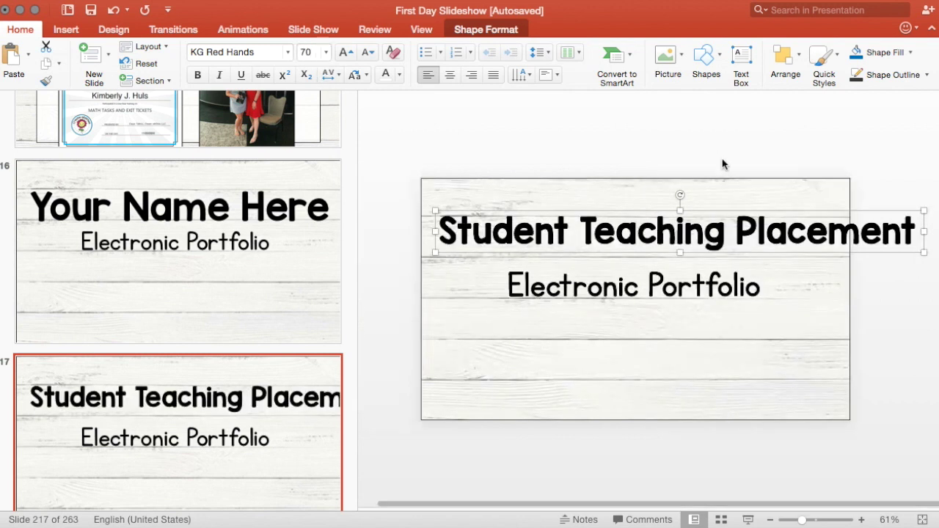
{"action": "left_click_drag", "start_coordinate": [828, 213], "coordinate": [809, 197]}
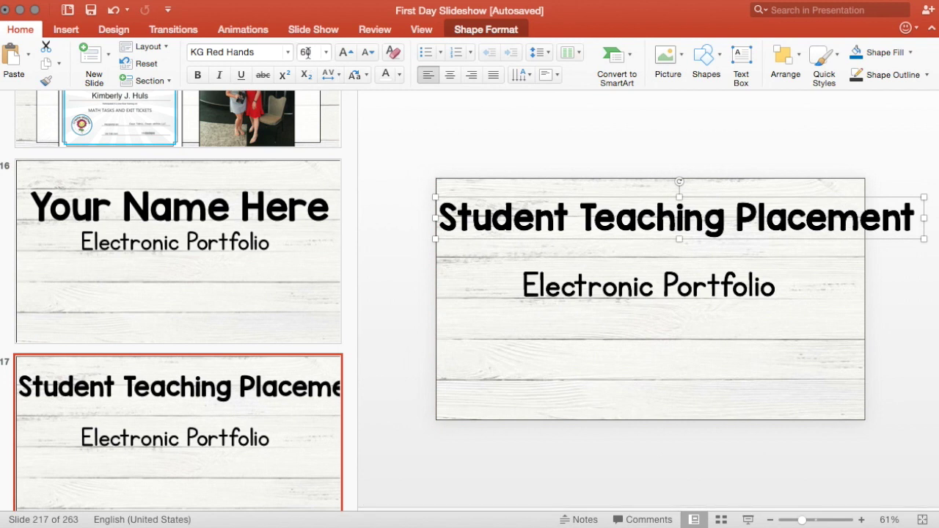
{"action": "key", "text": "Return"}
{"action": "mouse_move", "coordinate": [858, 235]}
{"action": "left_mouse_down"}
{"action": "mouse_move", "coordinate": [870, 248]}
{"action": "mouse_move", "coordinate": [868, 235]}
{"action": "left_mouse_up"}
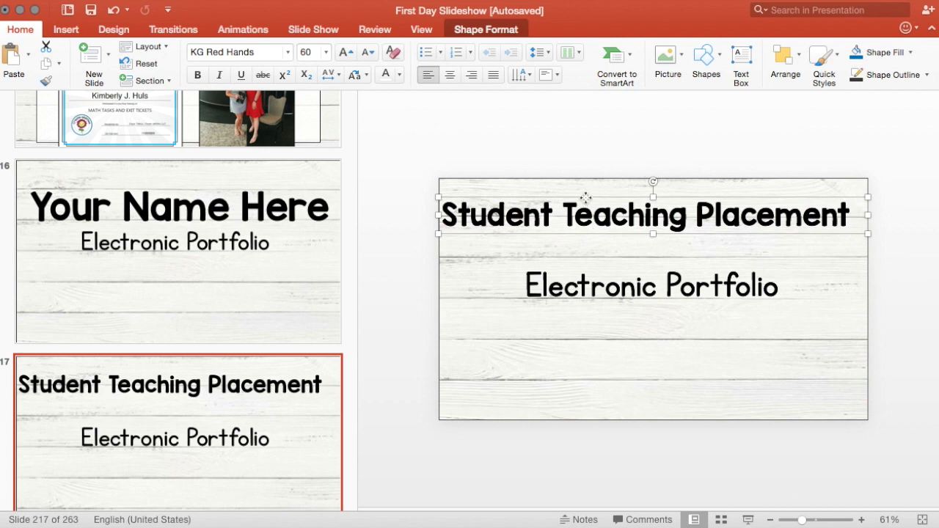
Step: Delete the accidental oversized title copy and move the title up to the slide's top edge
{"action": "left_click_drag", "start_coordinate": [585, 198], "coordinate": [590, 204]}
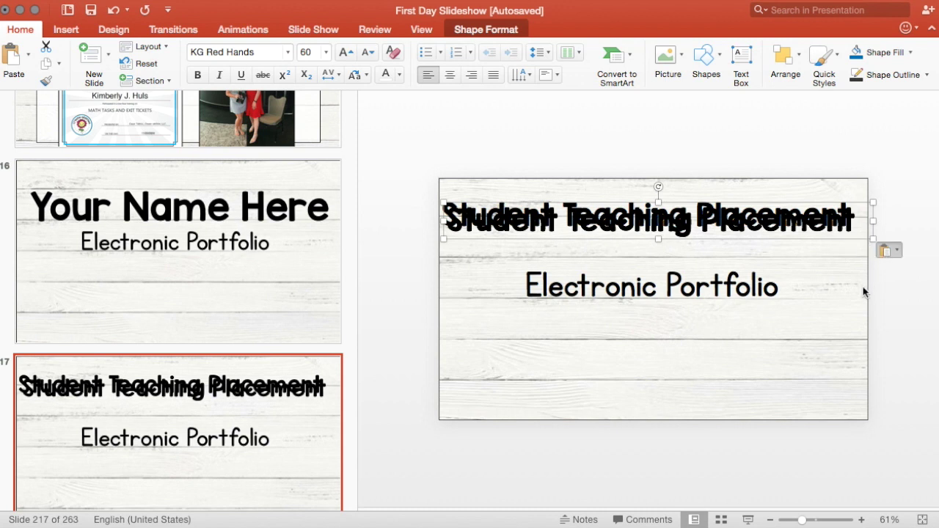
{"action": "left_click_drag", "start_coordinate": [859, 254], "coordinate": [598, 365]}
{"action": "left_click", "coordinate": [612, 212]}
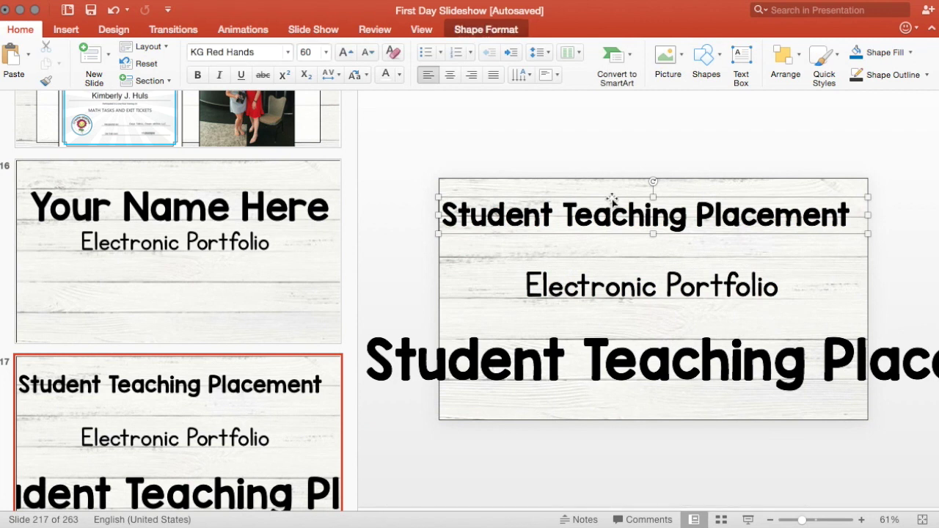
{"action": "double_click", "coordinate": [593, 362]}
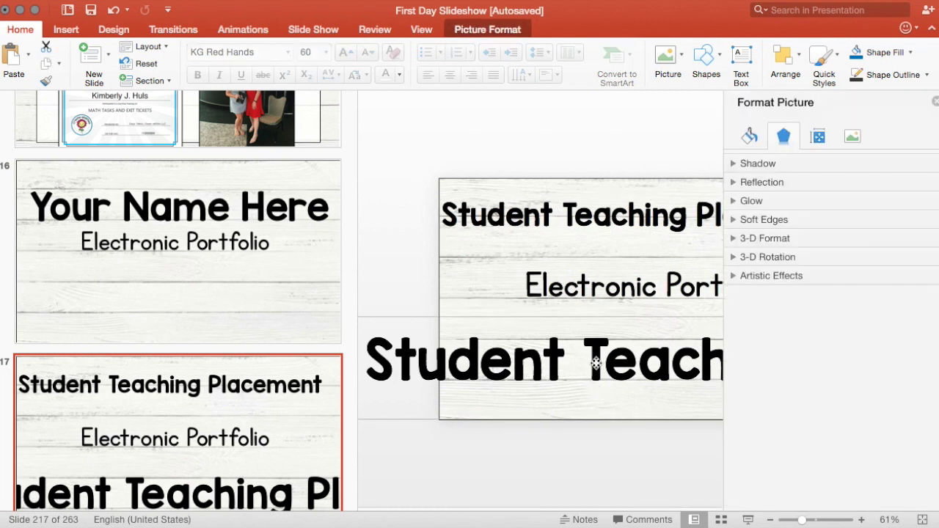
{"action": "left_click", "coordinate": [576, 217]}
{"action": "left_click", "coordinate": [479, 373]}
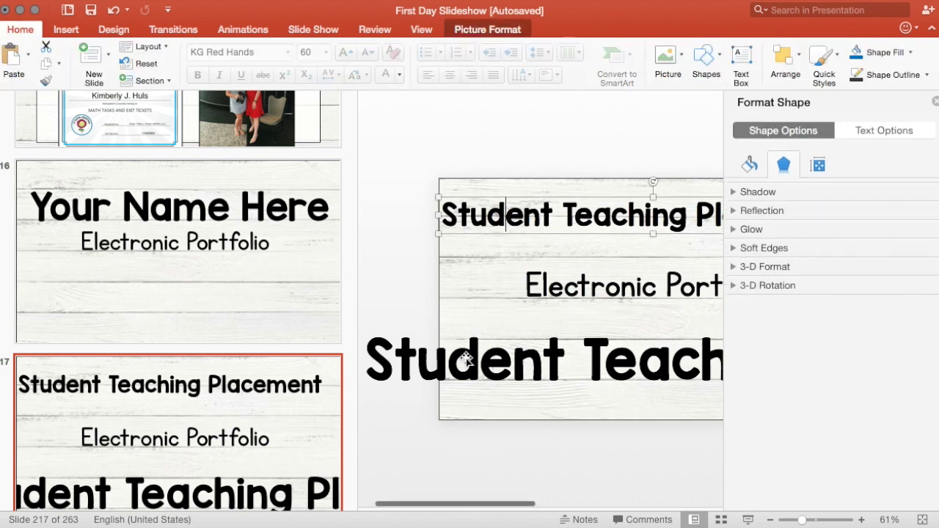
{"action": "key", "text": "Delete"}
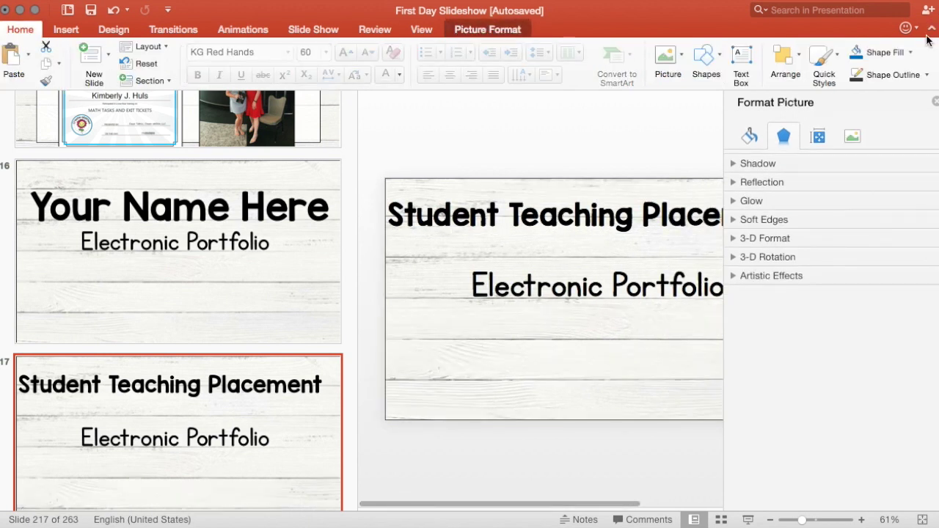
{"action": "left_click", "coordinate": [933, 102]}
{"action": "left_click", "coordinate": [552, 200]}
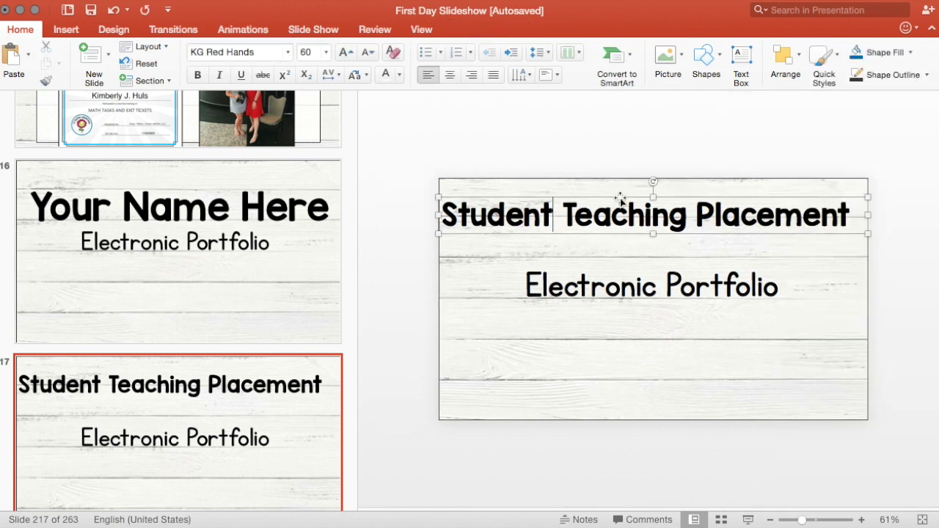
{"action": "left_click_drag", "start_coordinate": [619, 198], "coordinate": [619, 183]}
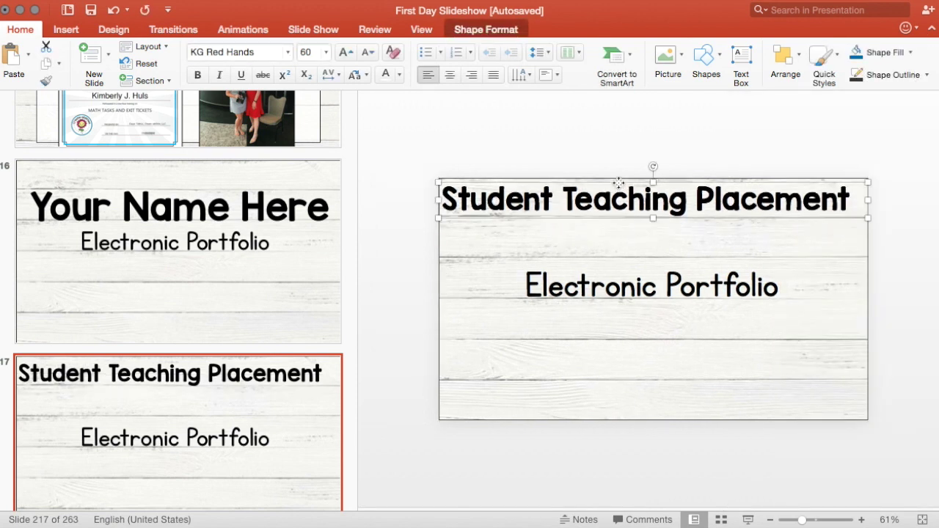
Step: Centre the title and replace 'Electronic Portfolio' with 'Student taught at Jefferson' below it
{"action": "left_click", "coordinate": [449, 75]}
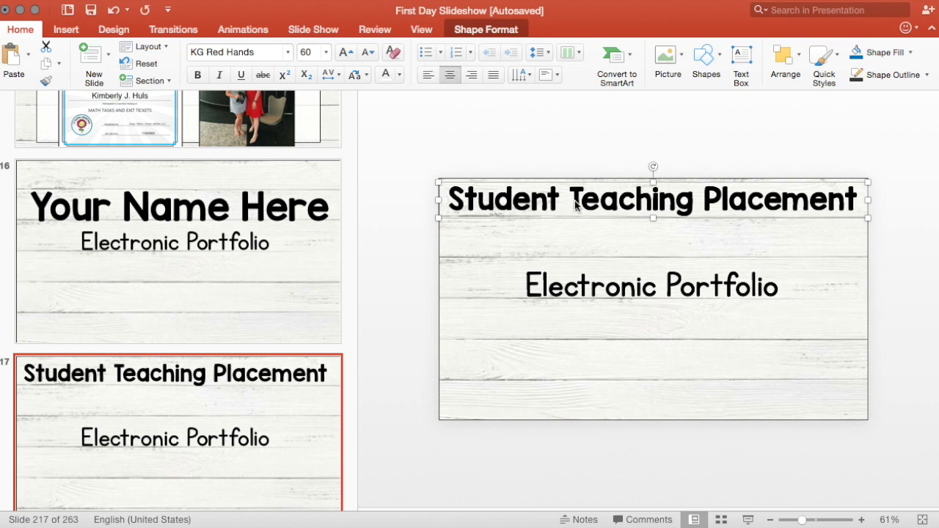
{"action": "triple_click", "coordinate": [575, 278]}
{"action": "type", "text": "-"}
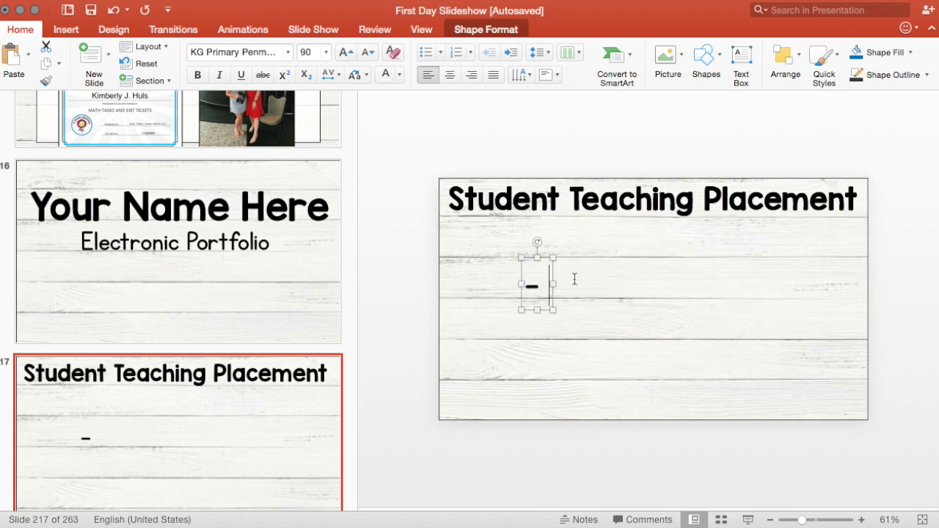
{"action": "type", "text": " I"}
{"action": "key", "text": "BackSpace"}
{"action": "type", "text": "Student tauu"}
{"action": "key", "text": "BackSpace"}
{"action": "key", "text": "BackSpace"}
{"action": "type", "text": "g"}
{"action": "key", "text": "BackSpace"}
{"action": "type", "text": "ught at"}
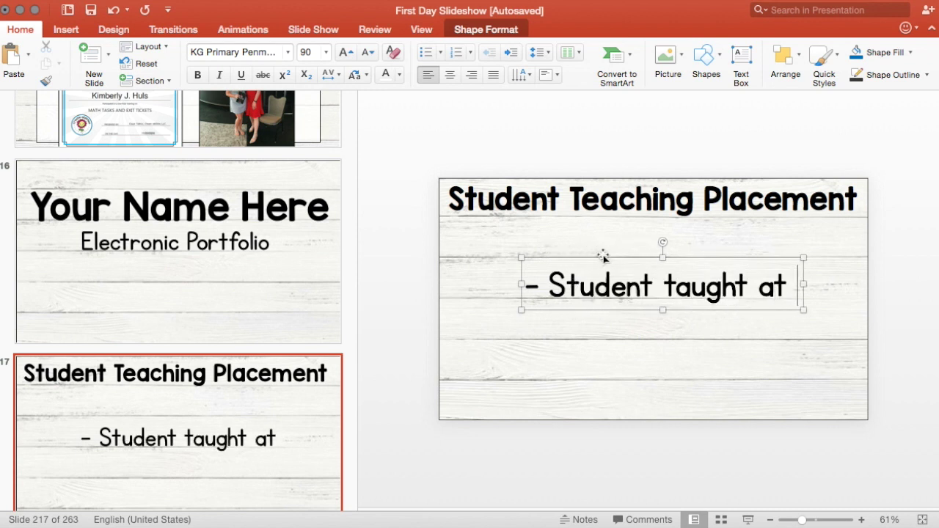
{"action": "left_click_drag", "start_coordinate": [603, 255], "coordinate": [543, 213]}
{"action": "left_click", "coordinate": [601, 257]}
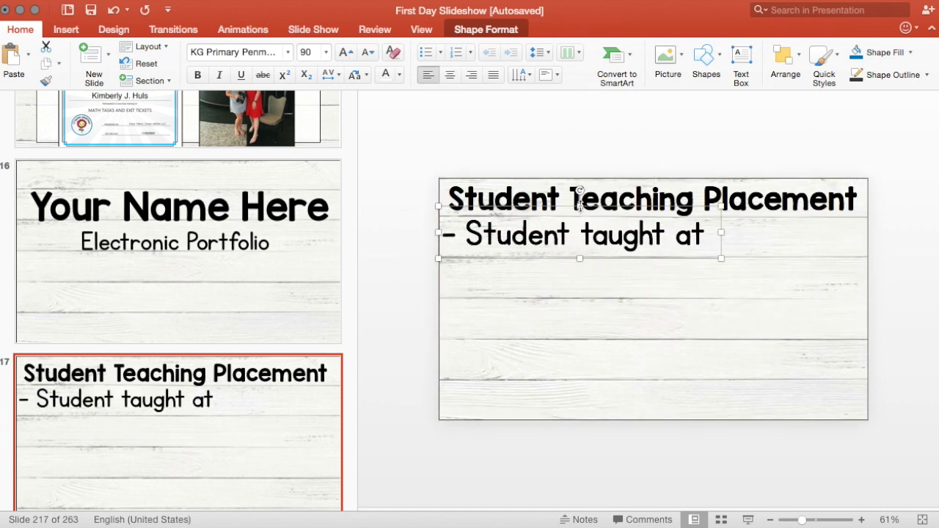
{"action": "left_click", "coordinate": [709, 235]}
{"action": "type", "text": "Jef"}
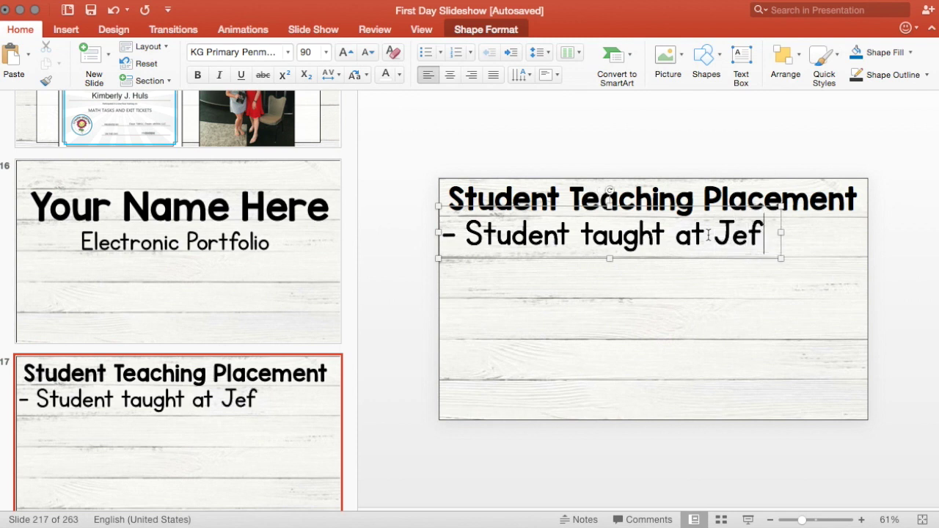
{"action": "type", "text": "ferson"}
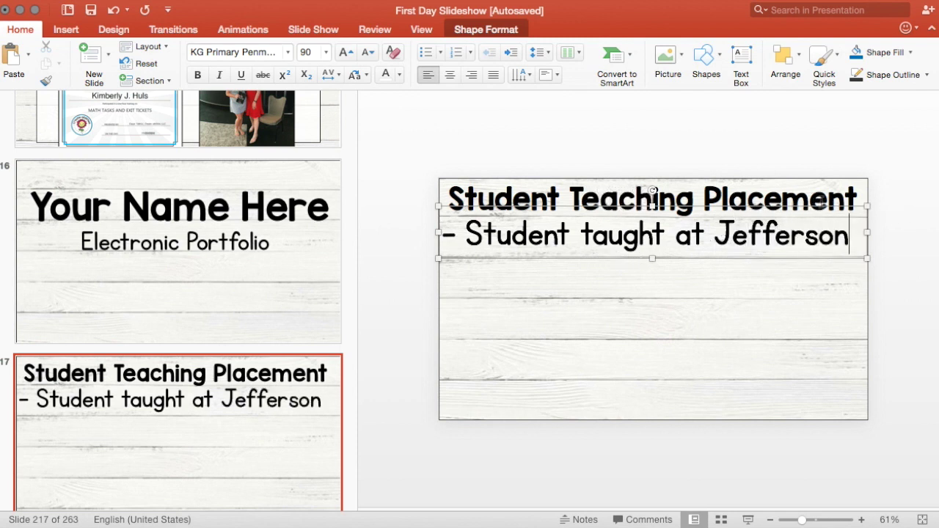
Step: Set the body line to size 50, complete it with 'Elementary in a Kindergarten classroom', and remove the leading dash
{"action": "left_click", "coordinate": [311, 56]}
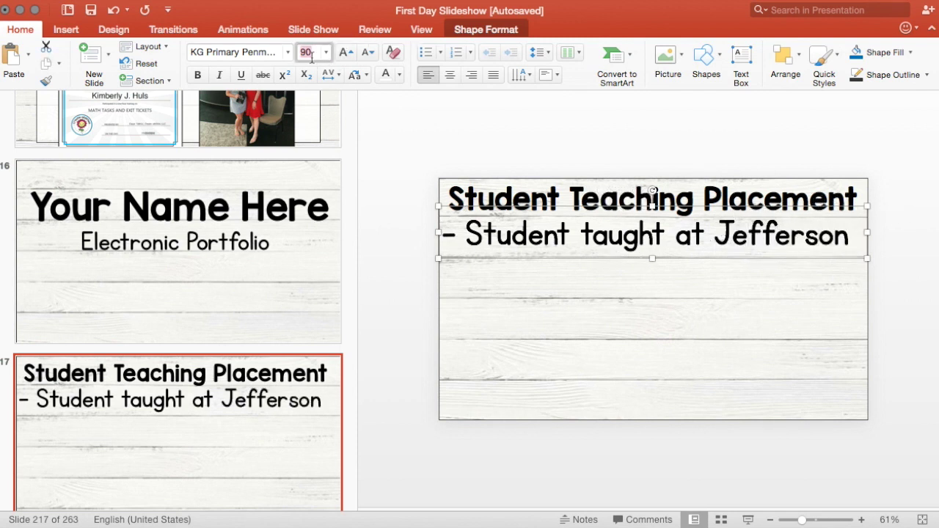
{"action": "type", "text": "50"}
{"action": "key", "text": "Return"}
{"action": "left_click", "coordinate": [664, 223]}
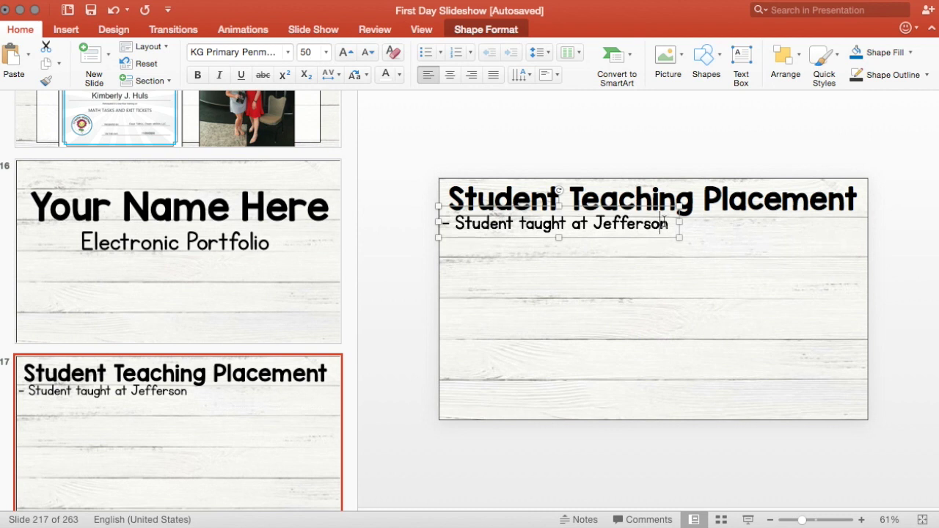
{"action": "type", "text": "Elementa"}
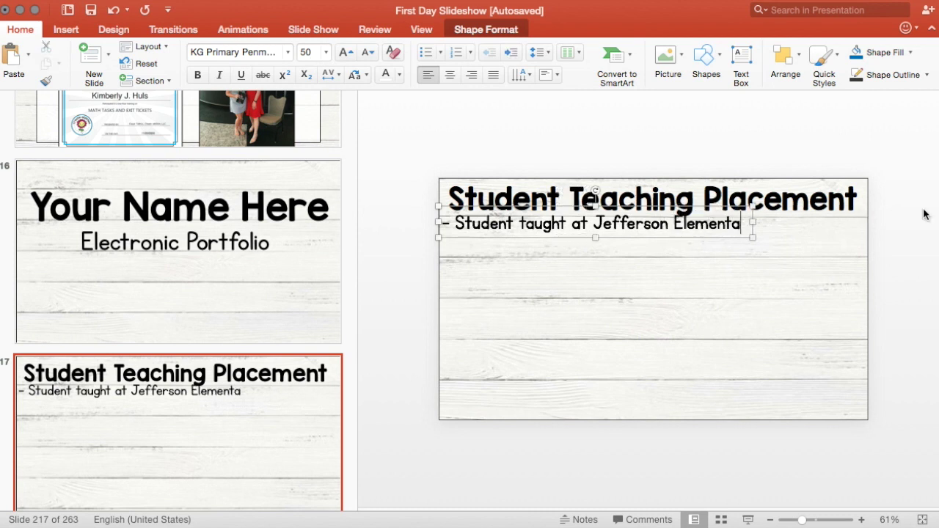
{"action": "type", "text": "ry in a Kindergarten"}
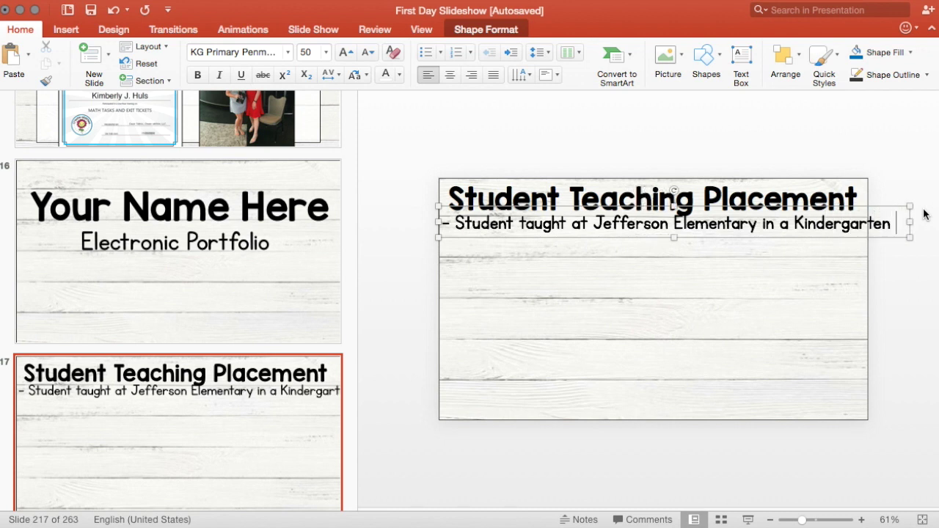
{"action": "left_click_drag", "start_coordinate": [904, 221], "coordinate": [874, 221]}
{"action": "left_click", "coordinate": [631, 256]}
{"action": "type", "text": "classroom"}
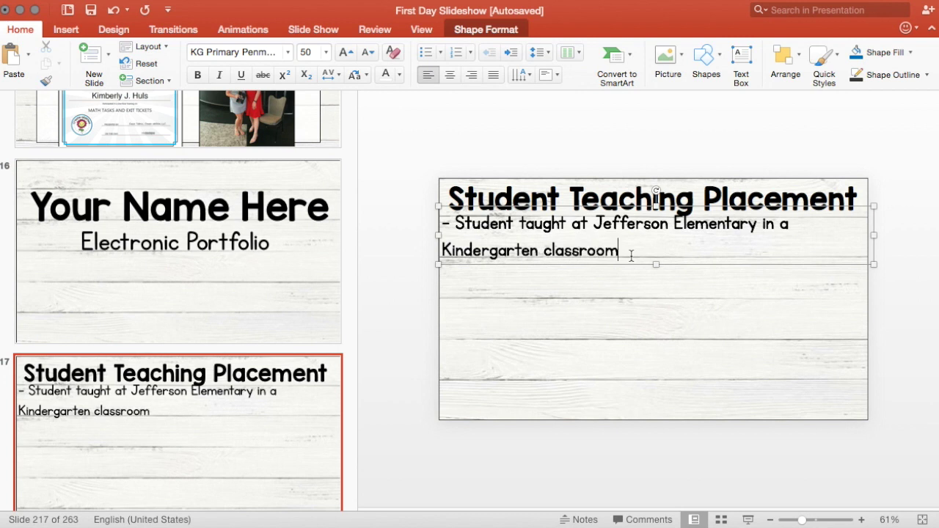
{"action": "left_click", "coordinate": [455, 222]}
{"action": "key", "text": "BackSpace"}
{"action": "key", "text": "BackSpace"}
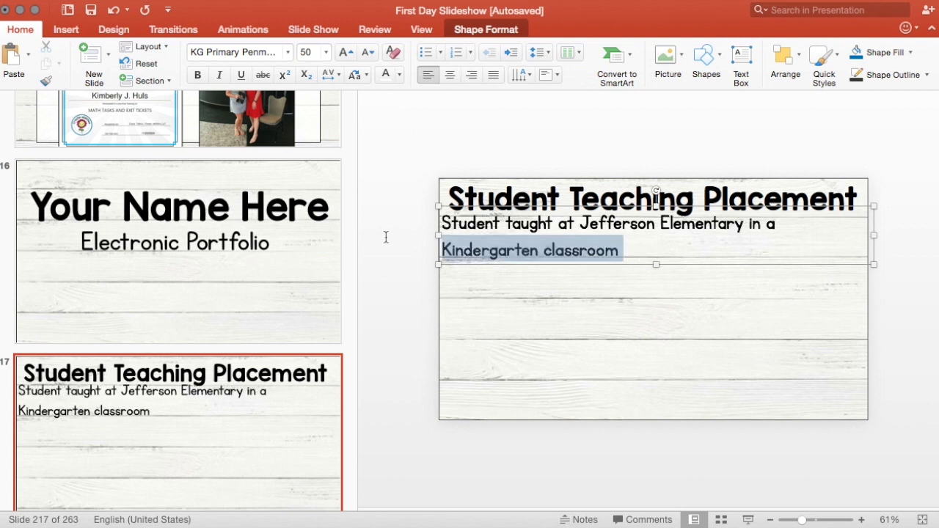